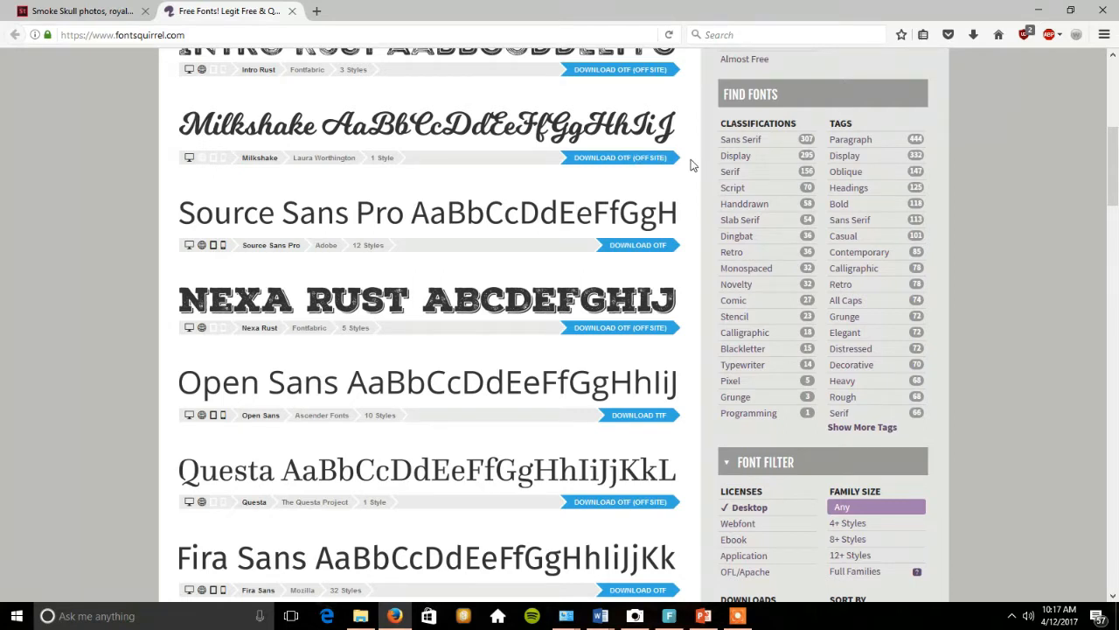
# Check the off-site download pages of the Milkshake and Nexa Rust fonts, returning to the font list after each one
pyautogui.click(600, 164)
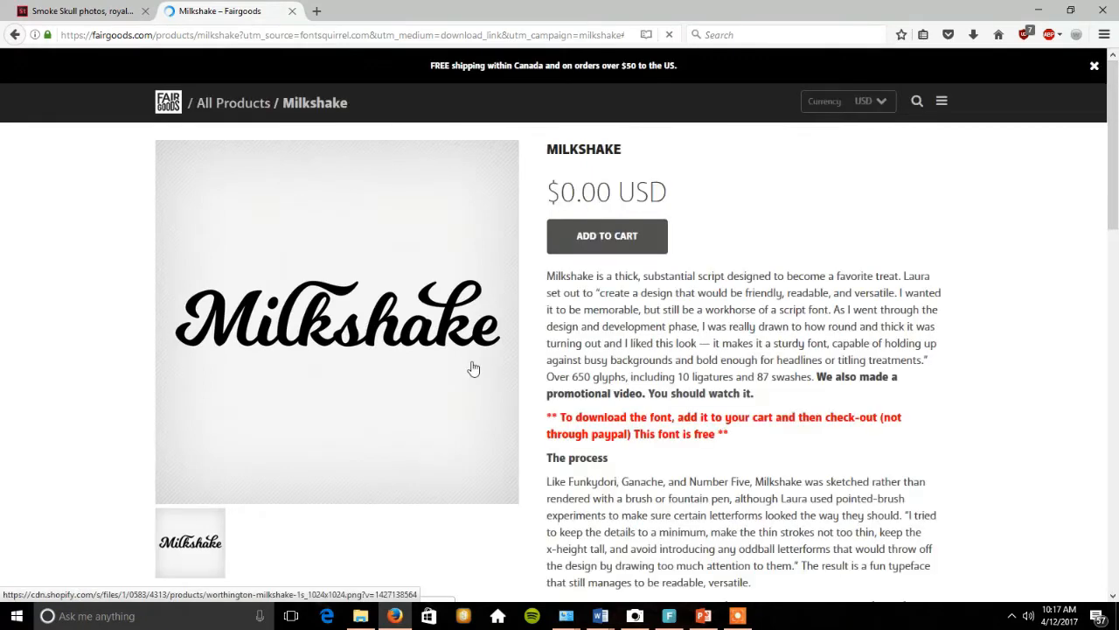
pyautogui.click(15, 35)
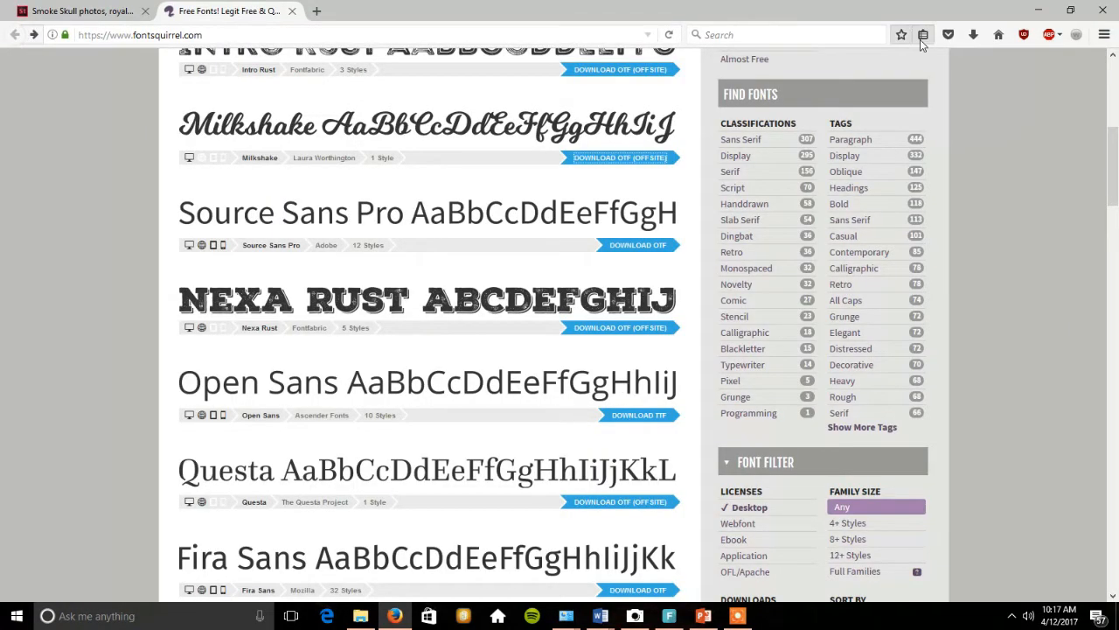
pyautogui.scroll(-4, 1111, 154)
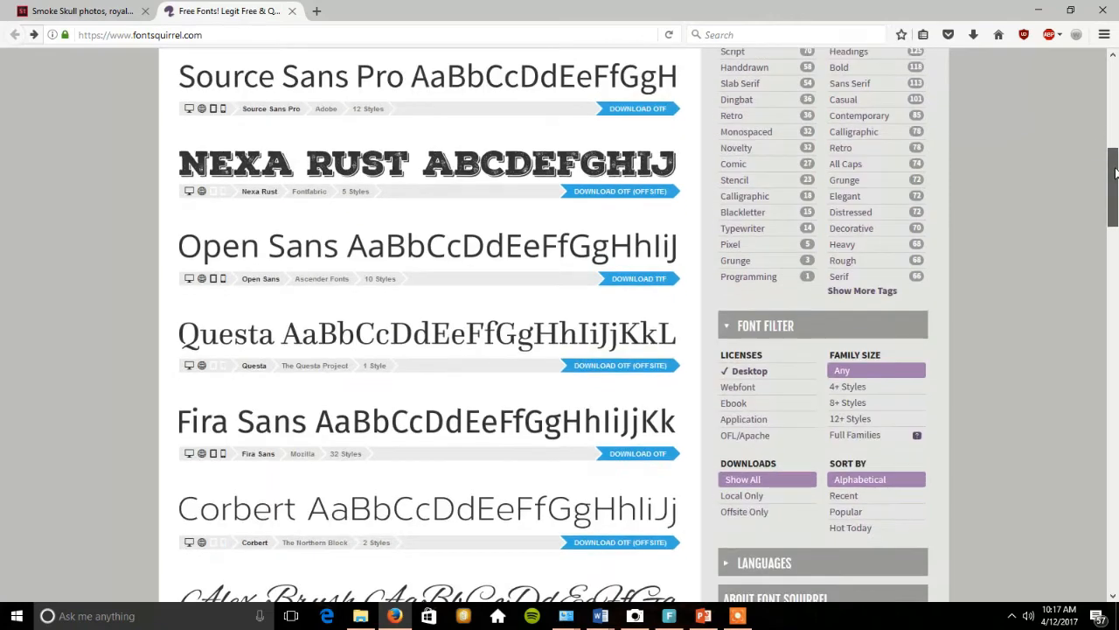
pyautogui.click(616, 135)
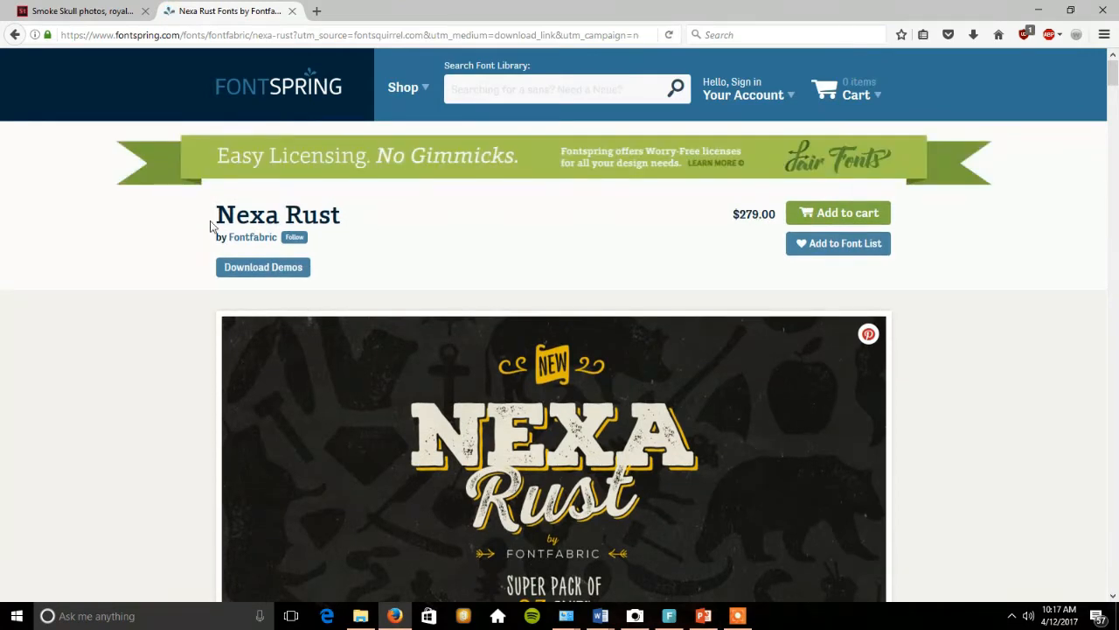
pyautogui.click(14, 35)
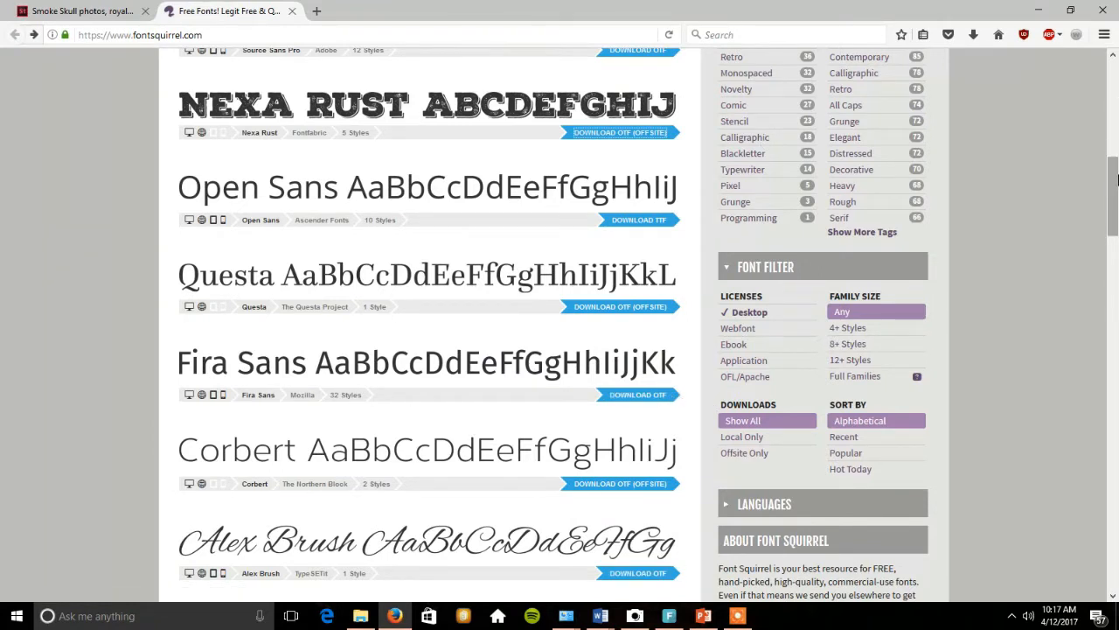
# List the fonts tagged Rough and look at the Brushstroke Plain download prompt, dismissing it without saving the file
pyautogui.moveTo(1116, 179); pyautogui.dragTo(1116, 187)
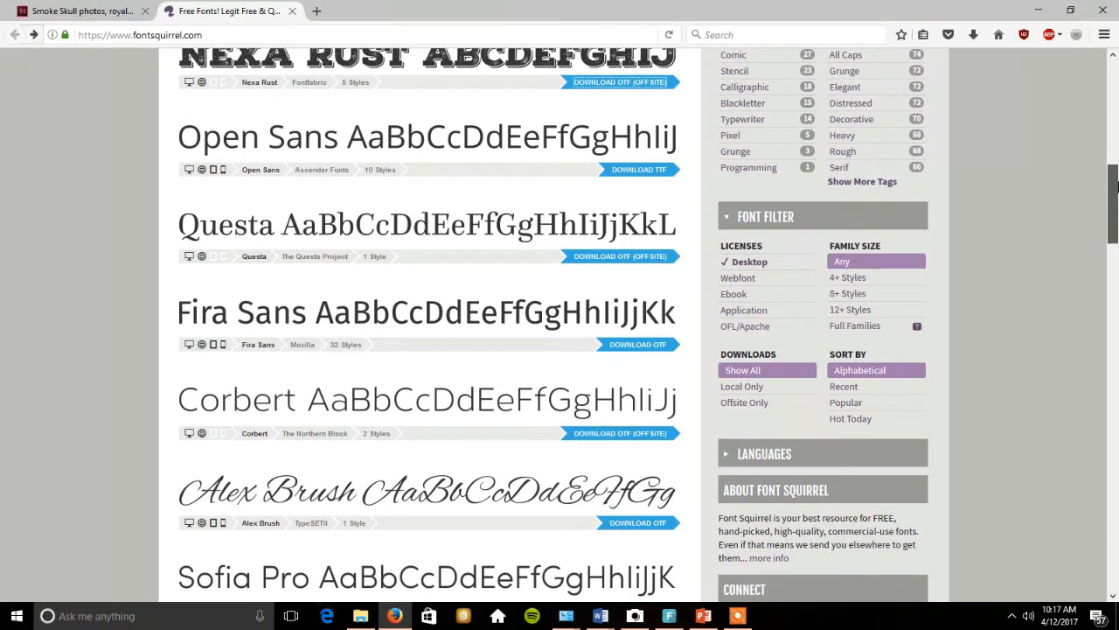
pyautogui.moveTo(1112, 194)
pyautogui.mouseDown()
pyautogui.moveTo(1116, 278)
pyautogui.moveTo(1097, 416)
pyautogui.moveTo(1108, 558)
pyautogui.moveTo(1094, 299)
pyautogui.moveTo(1109, 122)
pyautogui.moveTo(1115, 142)
pyautogui.mouseUp()
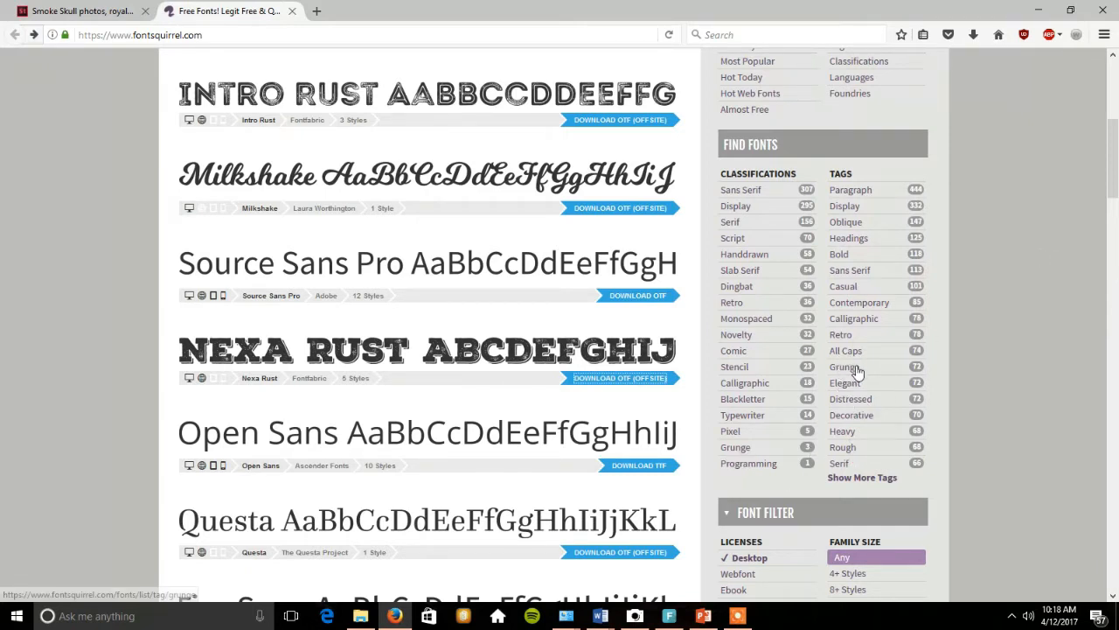
pyautogui.click(850, 451)
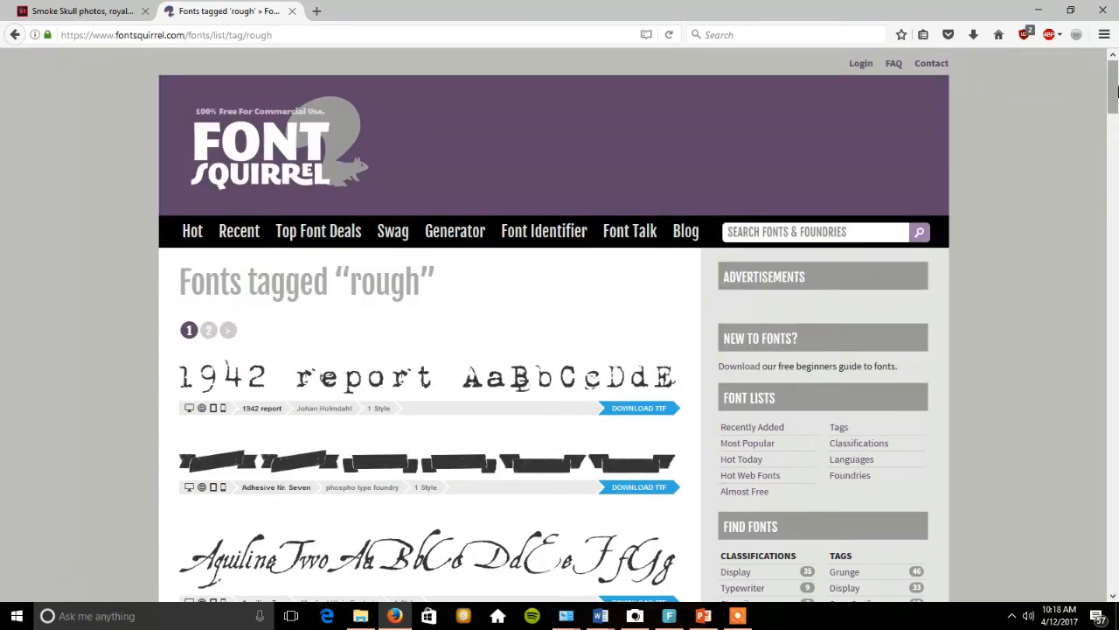
pyautogui.moveTo(1112, 73)
pyautogui.mouseDown()
pyautogui.moveTo(1112, 242)
pyautogui.moveTo(1064, 375)
pyautogui.moveTo(1054, 356)
pyautogui.moveTo(1071, 167)
pyautogui.mouseUp()
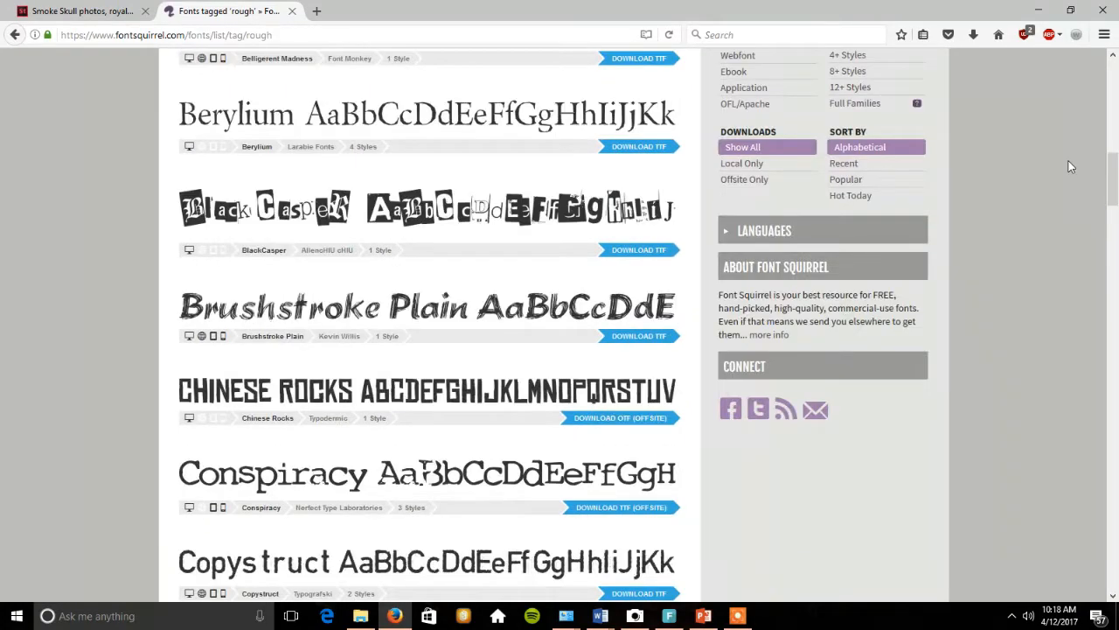
pyautogui.click(644, 342)
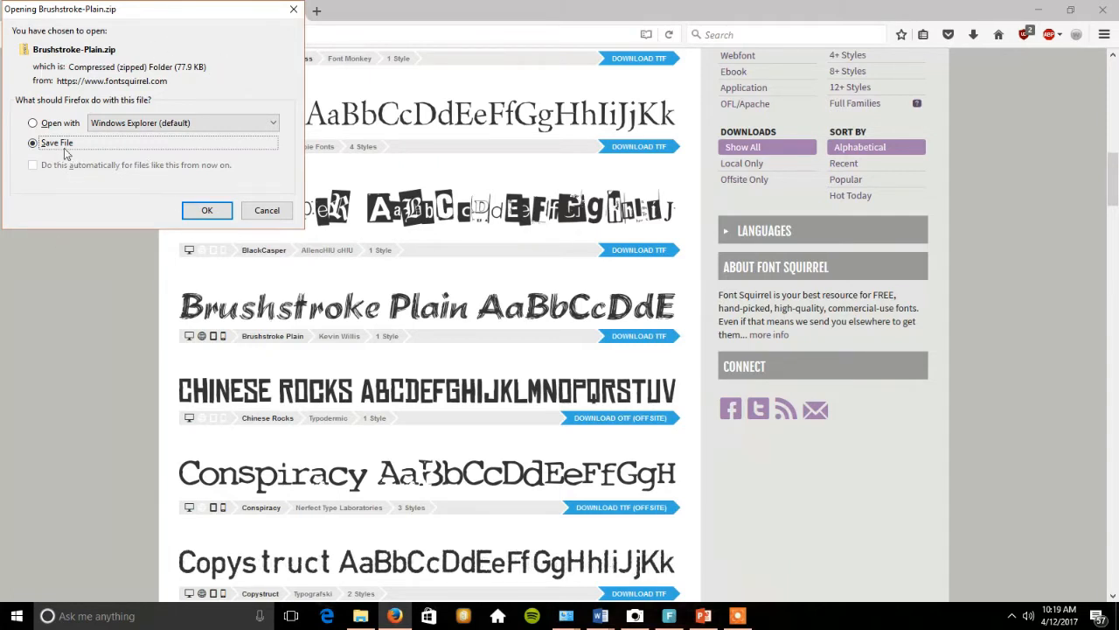
pyautogui.click(254, 211)
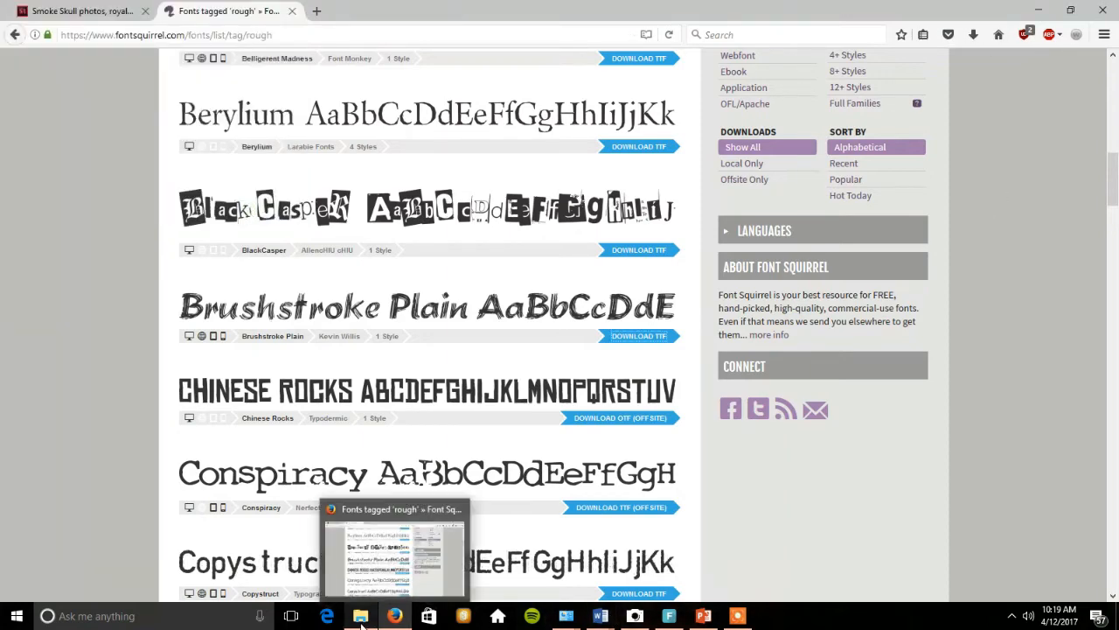
# Switch to File Explorer and extract the After-Shok archive in Downloads > FONTS 2 into its own After-Shok folder
pyautogui.click(360, 617)
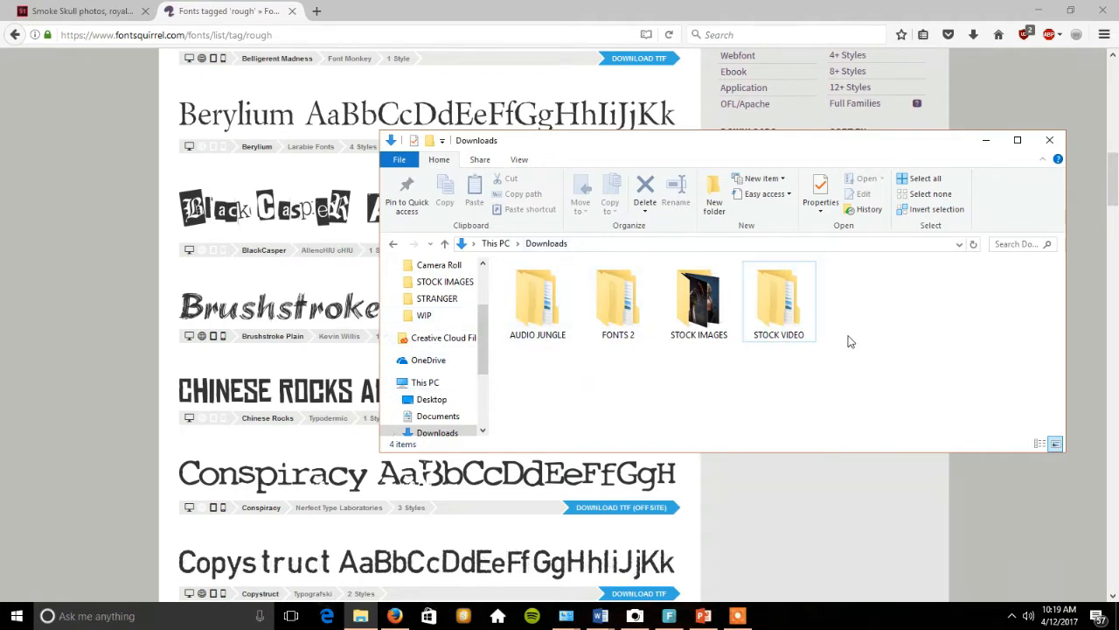
pyautogui.doubleClick(616, 297)
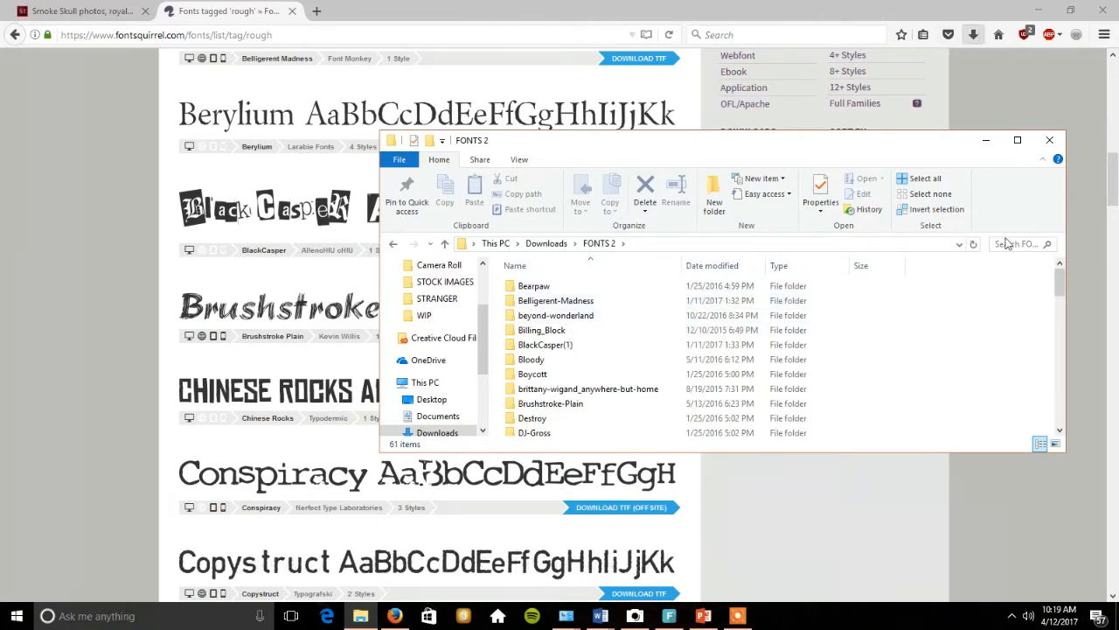
pyautogui.click(1060, 430)
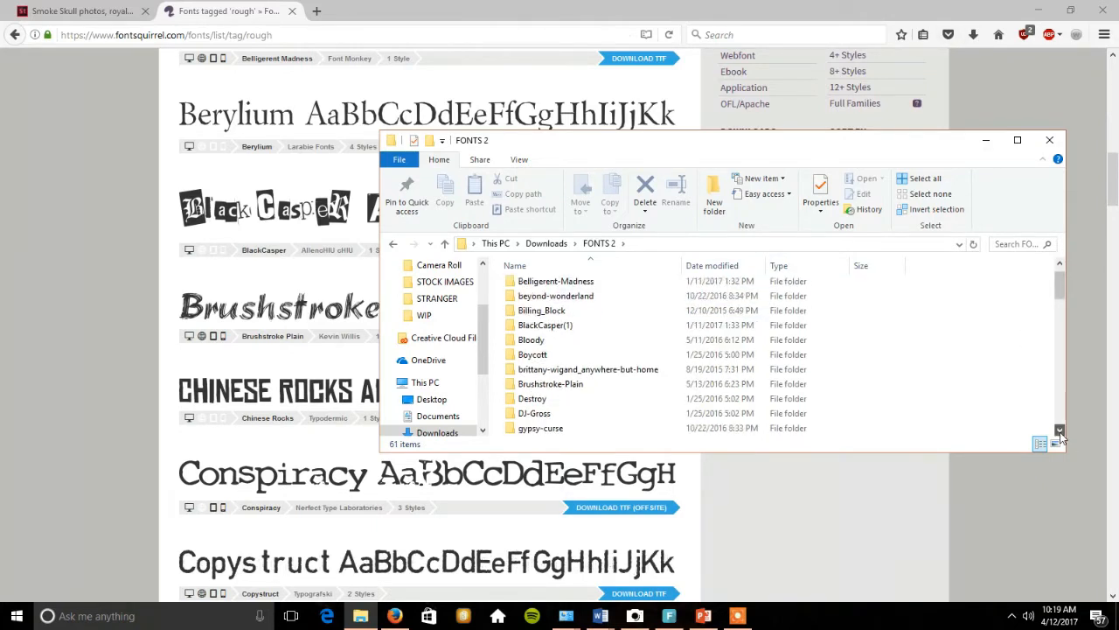
pyautogui.click(1061, 432)
pyautogui.click(1061, 432)
pyautogui.click(1061, 432)
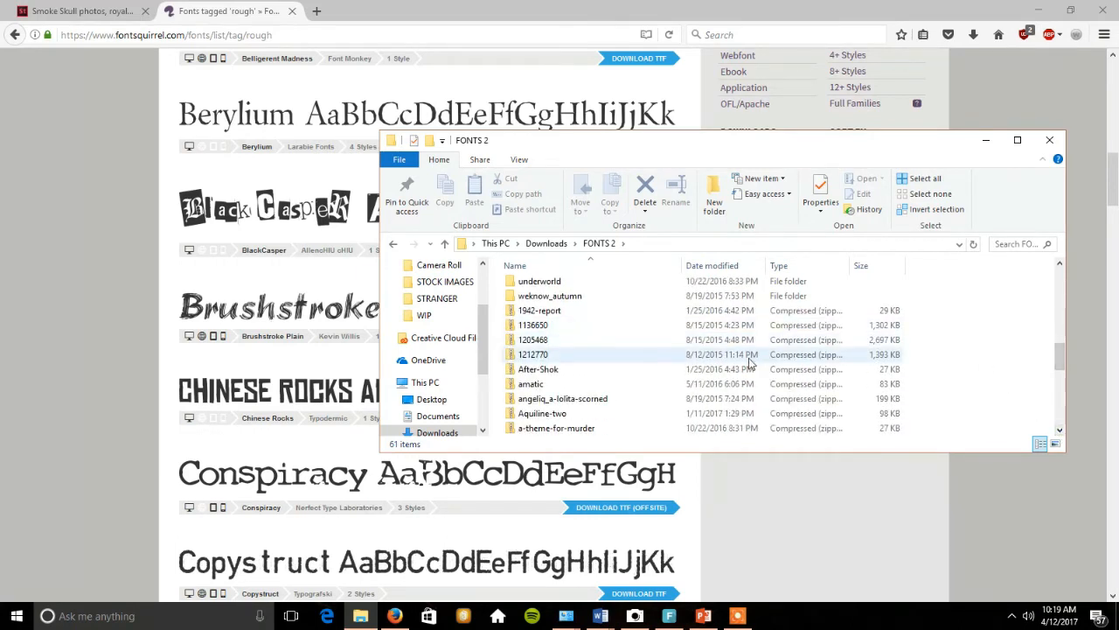
pyautogui.click(699, 371)
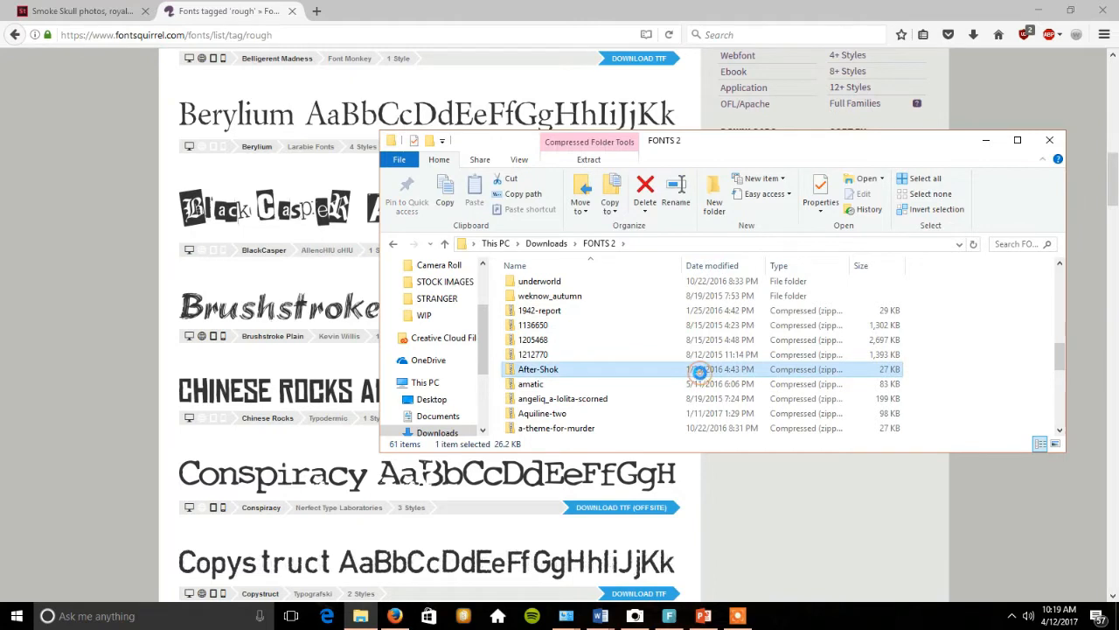
pyautogui.rightClick(701, 376)
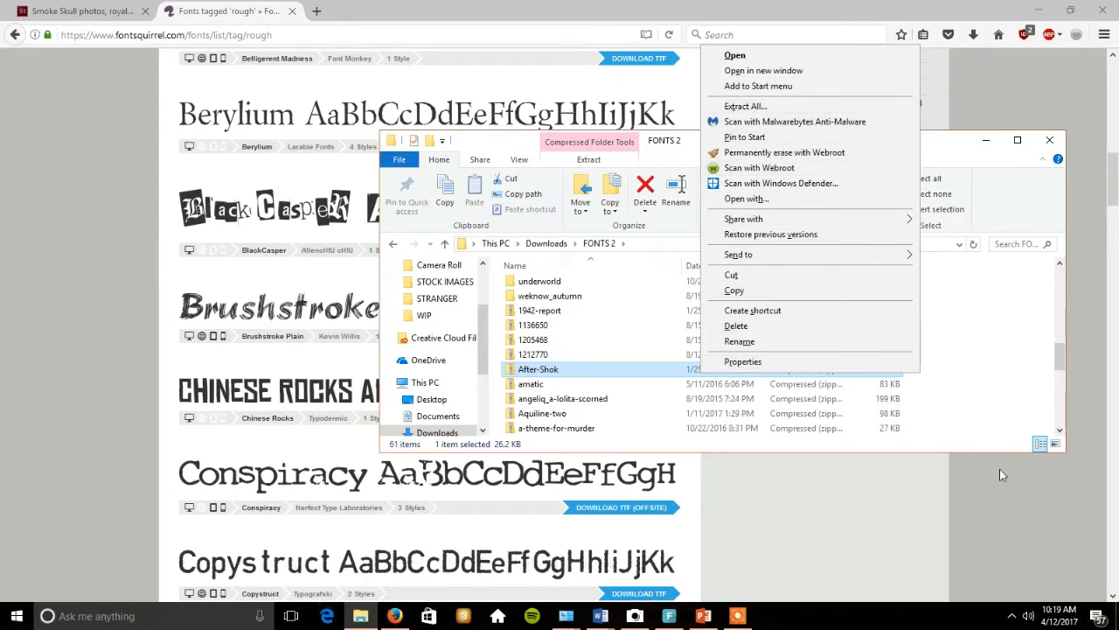
pyautogui.click(792, 103)
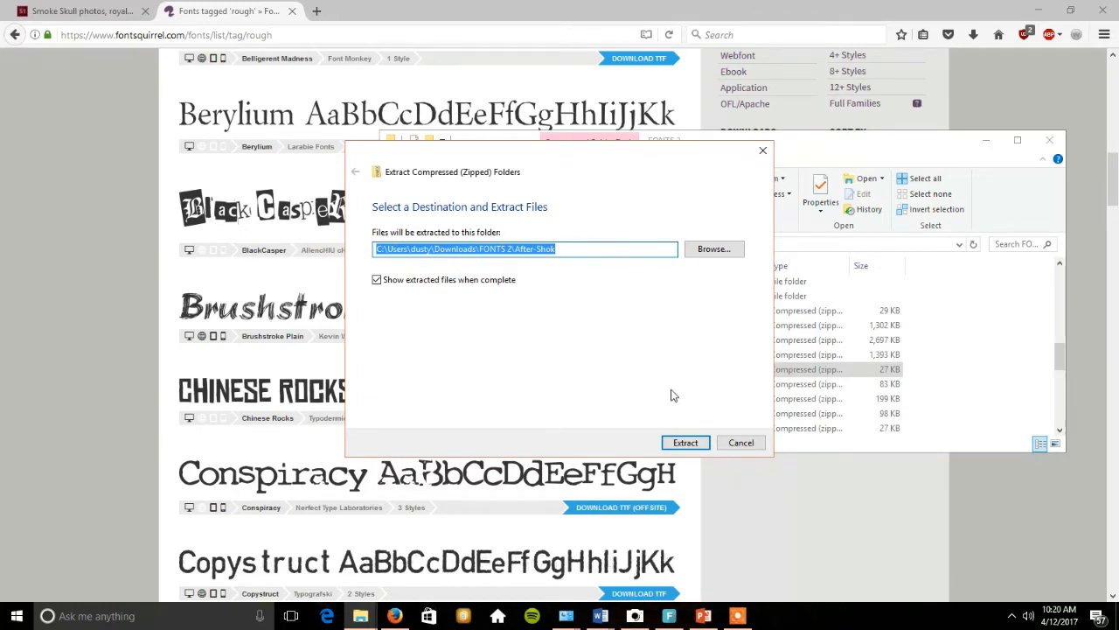
pyautogui.click(687, 442)
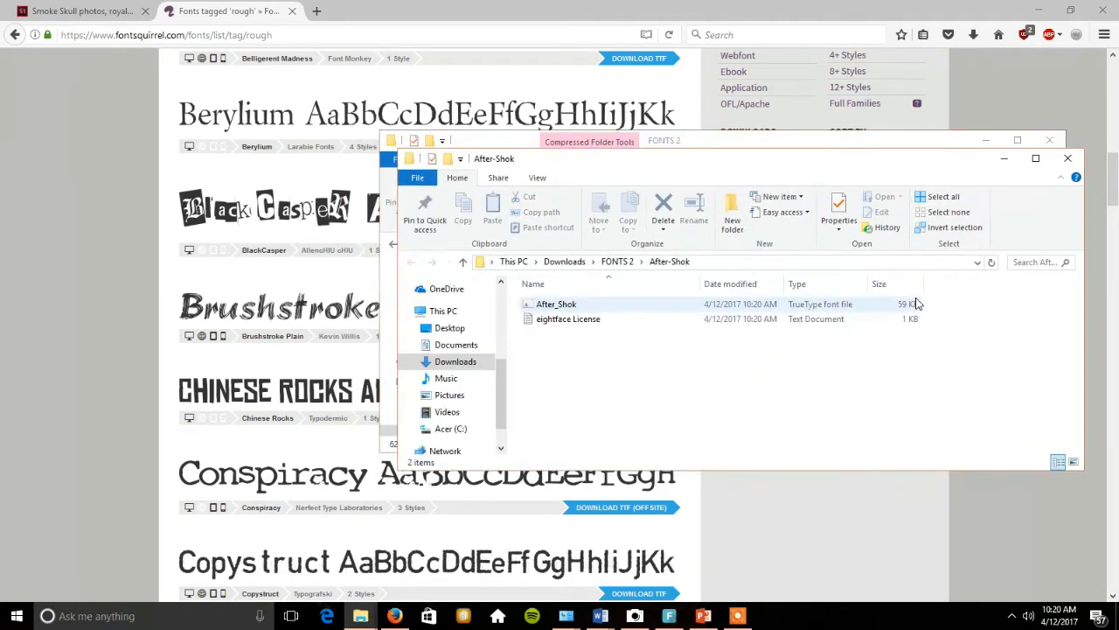
# Open the Windows Fonts control panel and arrange its window beside the extracted After-Shok folder
pyautogui.moveTo(715, 169); pyautogui.dragTo(332, 140)
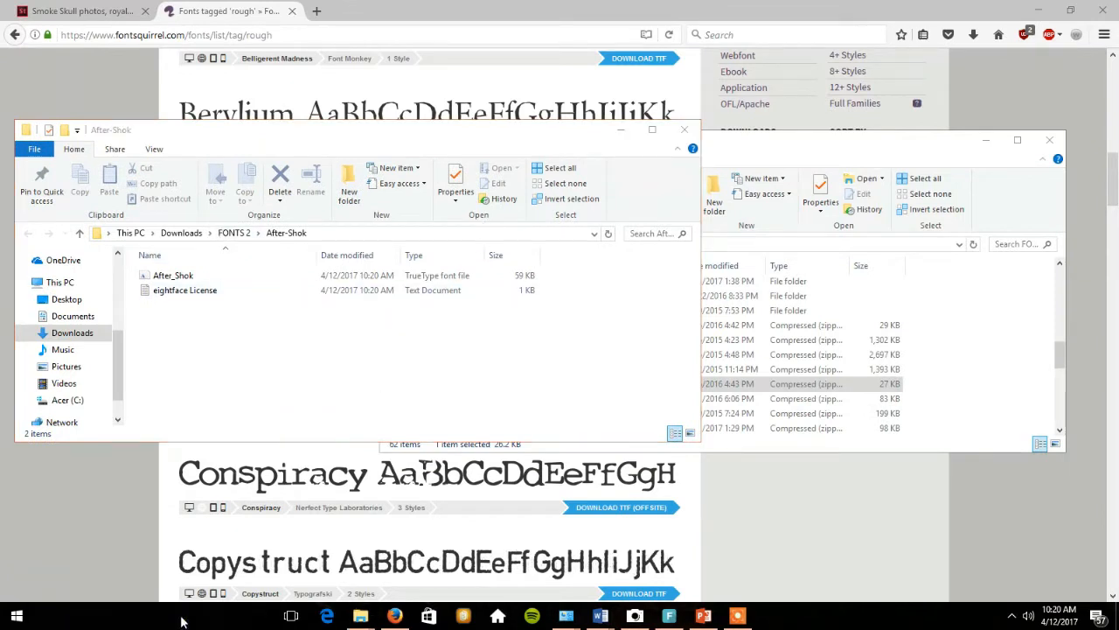
pyautogui.click(181, 616)
pyautogui.write('FONT')
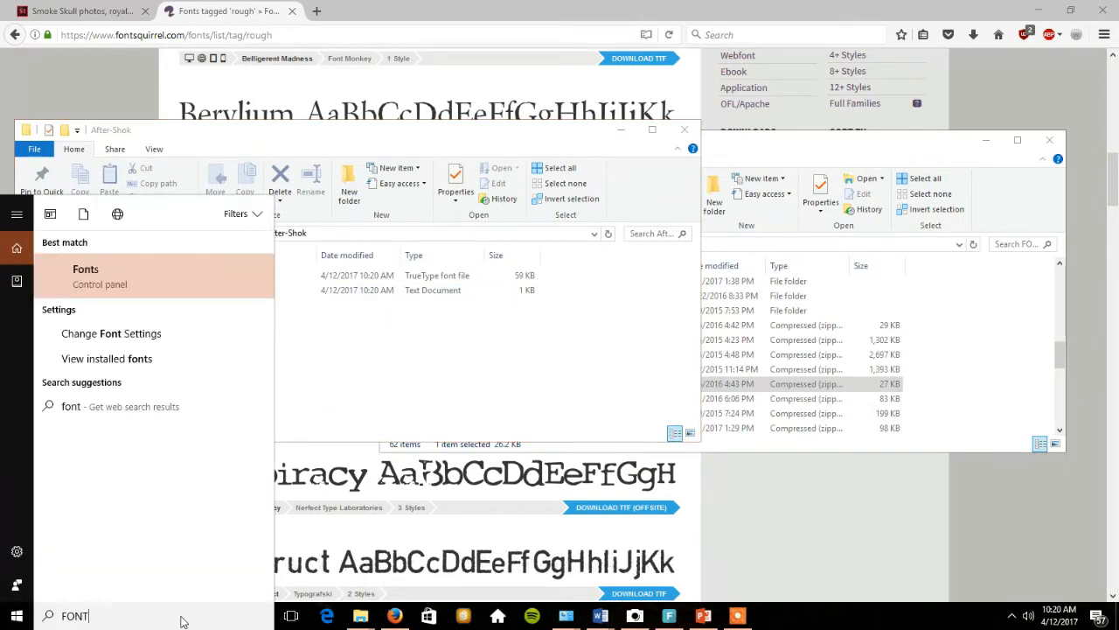
pyautogui.click(169, 281)
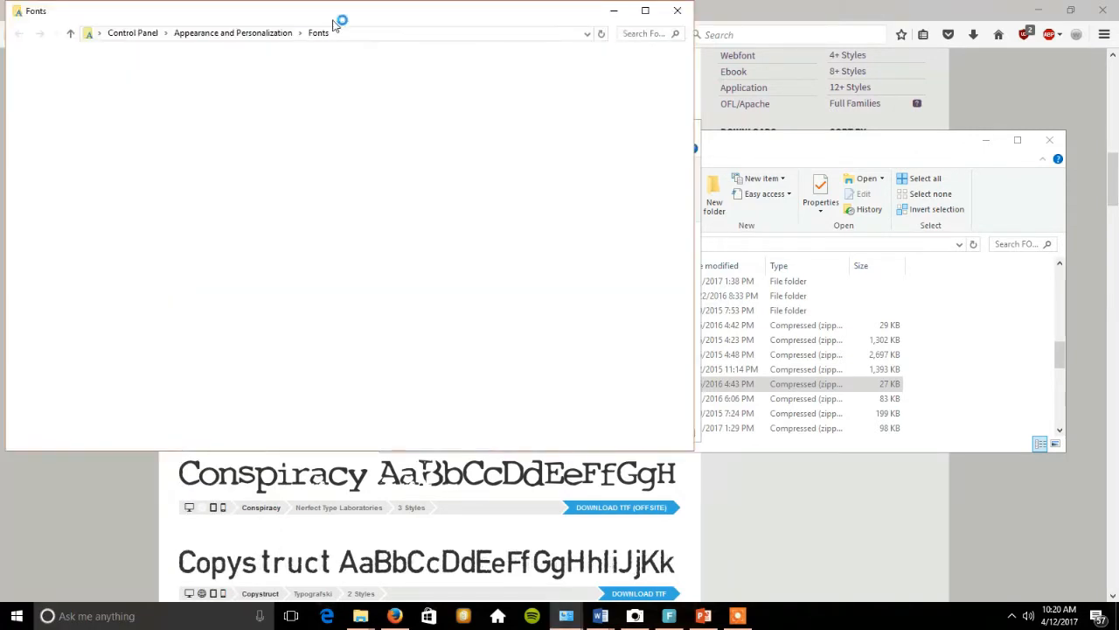
pyautogui.moveTo(332, 22); pyautogui.dragTo(663, 97)
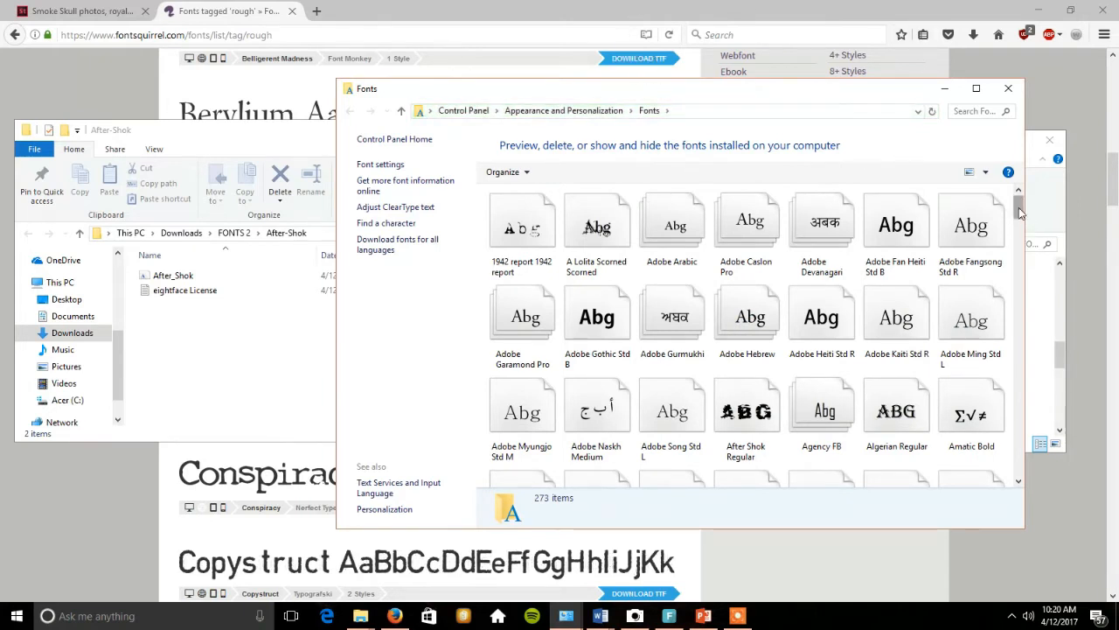
# Install the After_Shok TrueType font by adding it to the Fonts folder, replacing the existing copy
pyautogui.moveTo(1020, 212); pyautogui.dragTo(1026, 169)
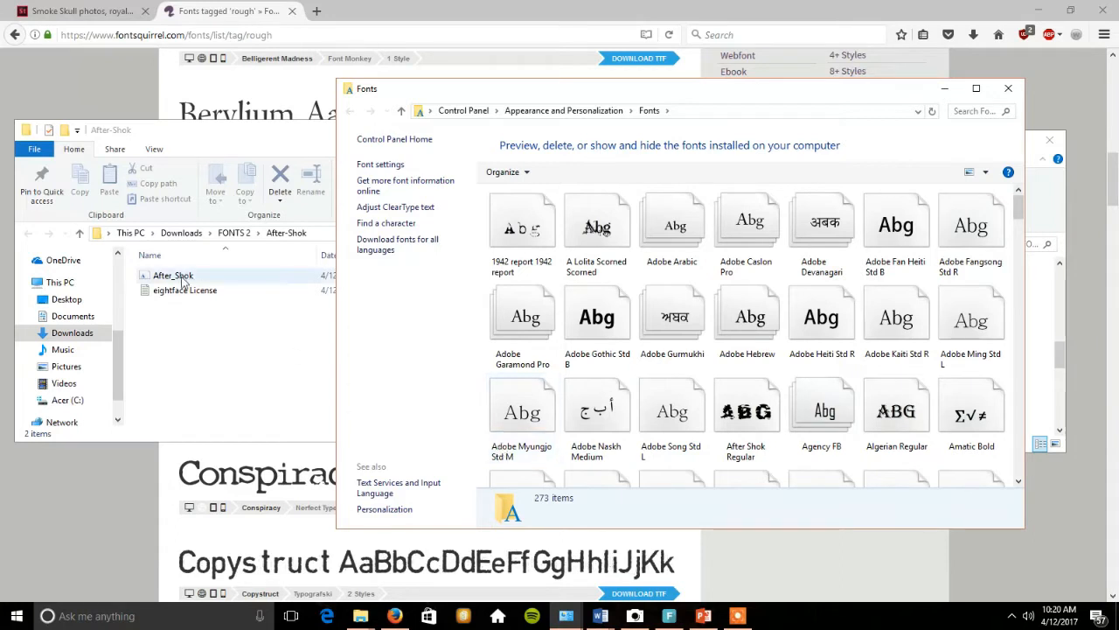
pyautogui.moveTo(176, 280); pyautogui.dragTo(615, 267)
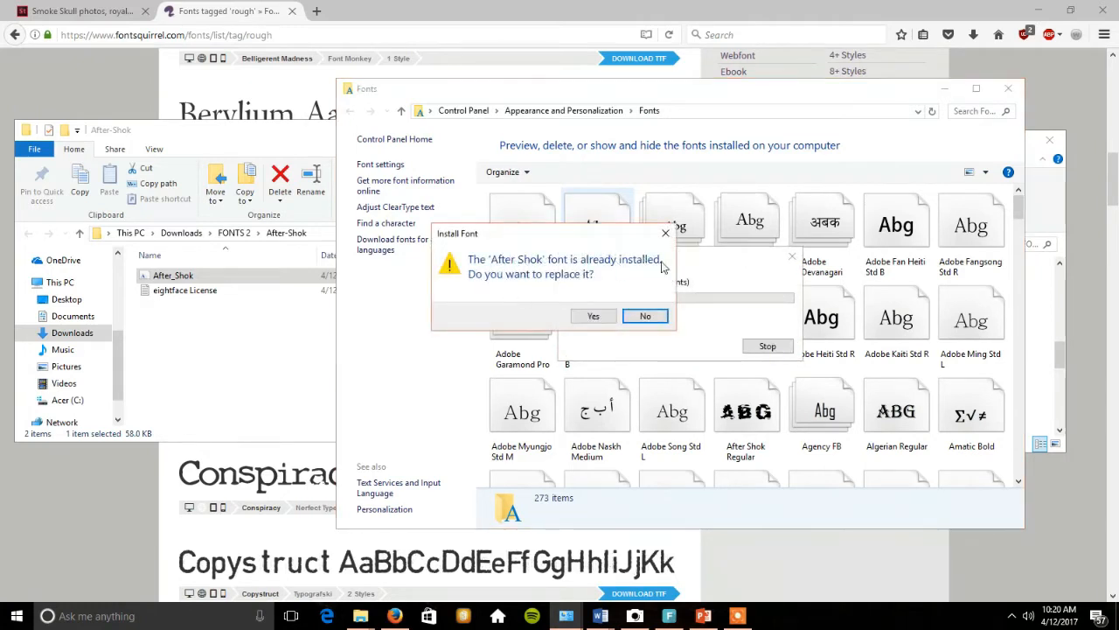
pyautogui.click(601, 320)
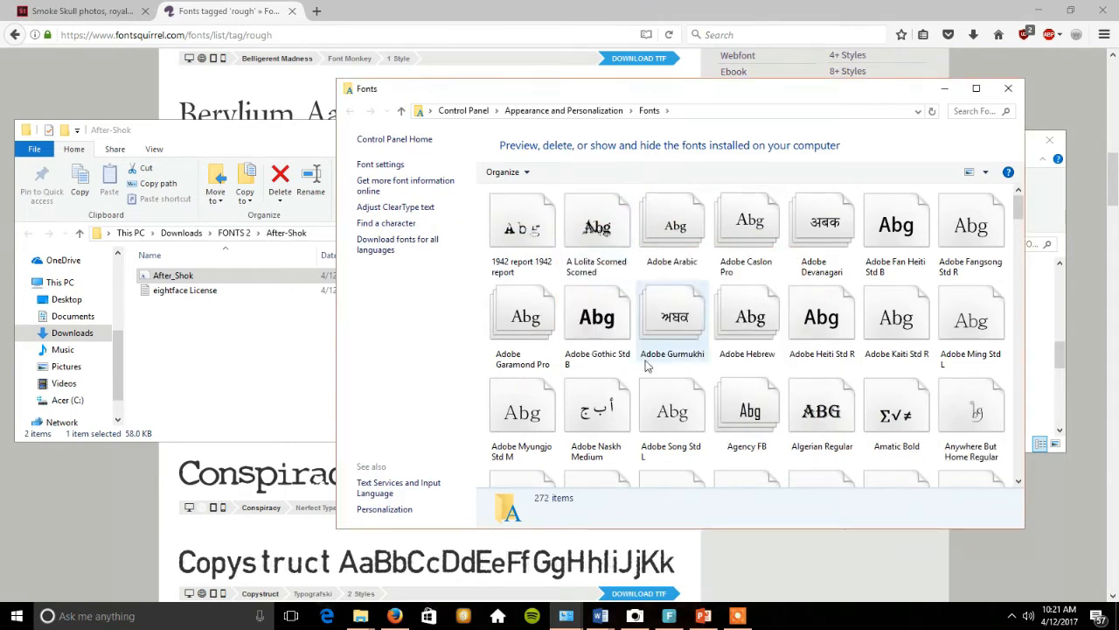
pyautogui.click(273, 374)
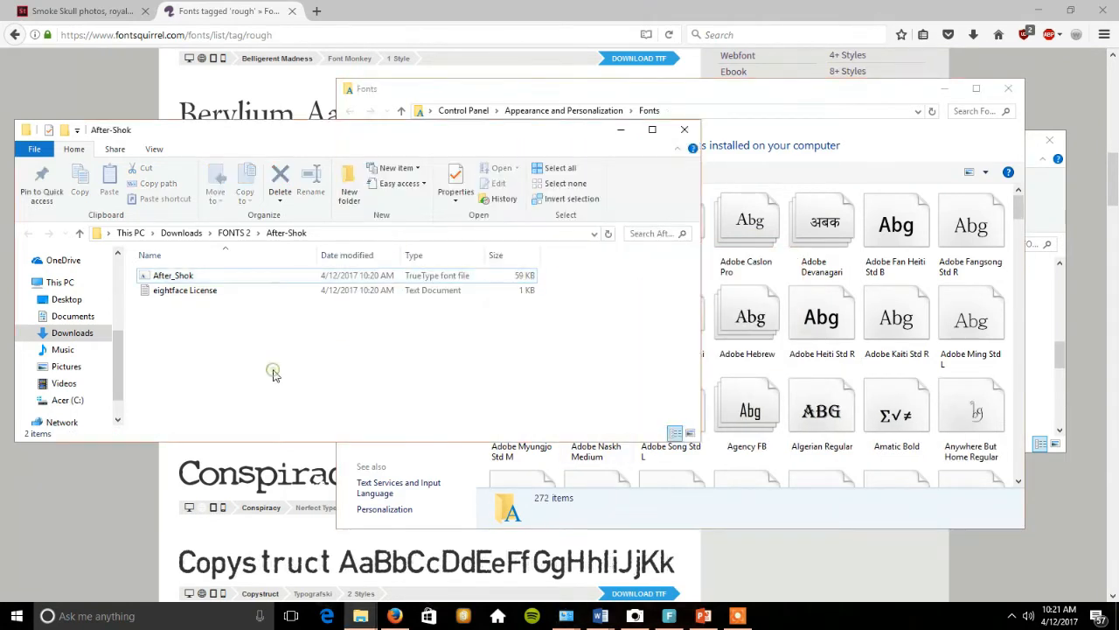
pyautogui.click(798, 105)
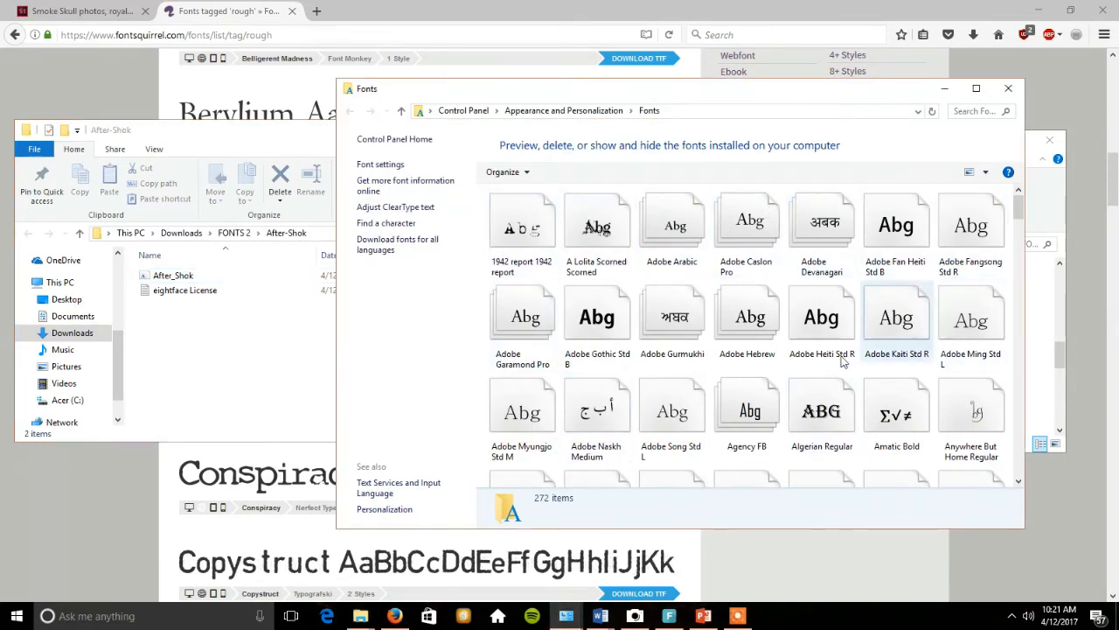
pyautogui.click(705, 616)
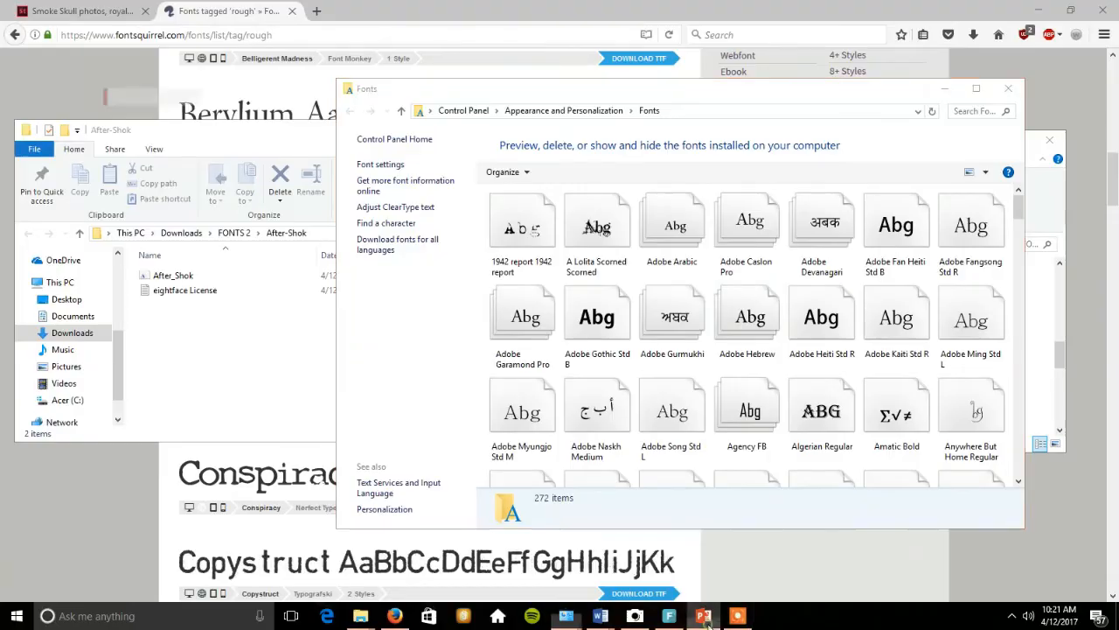
pyautogui.click(705, 616)
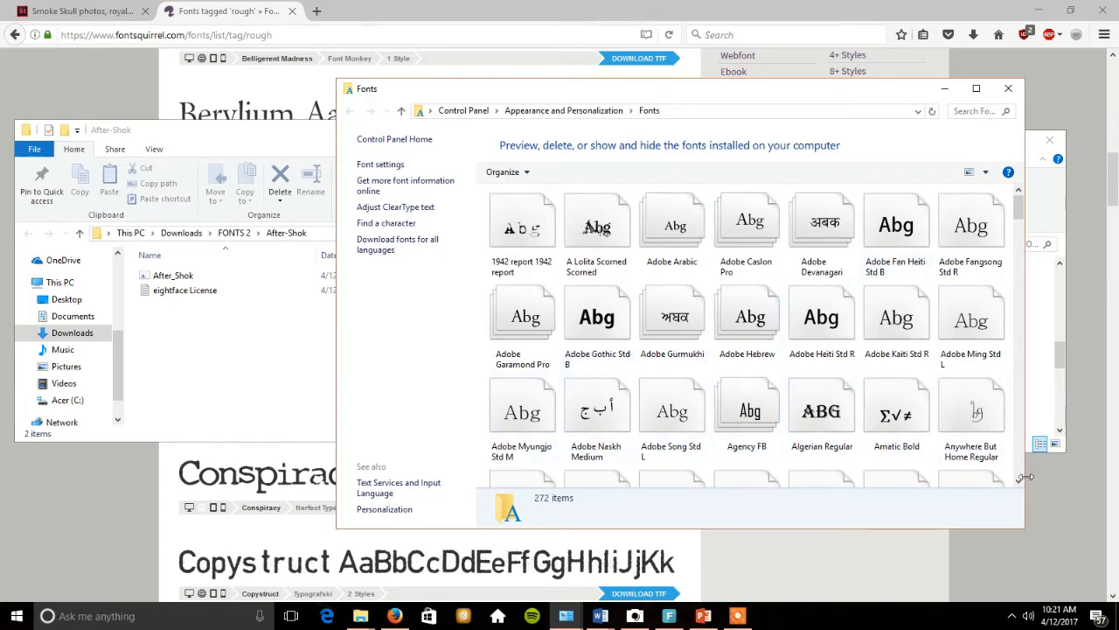
pyautogui.scroll(-3, 1019, 438)
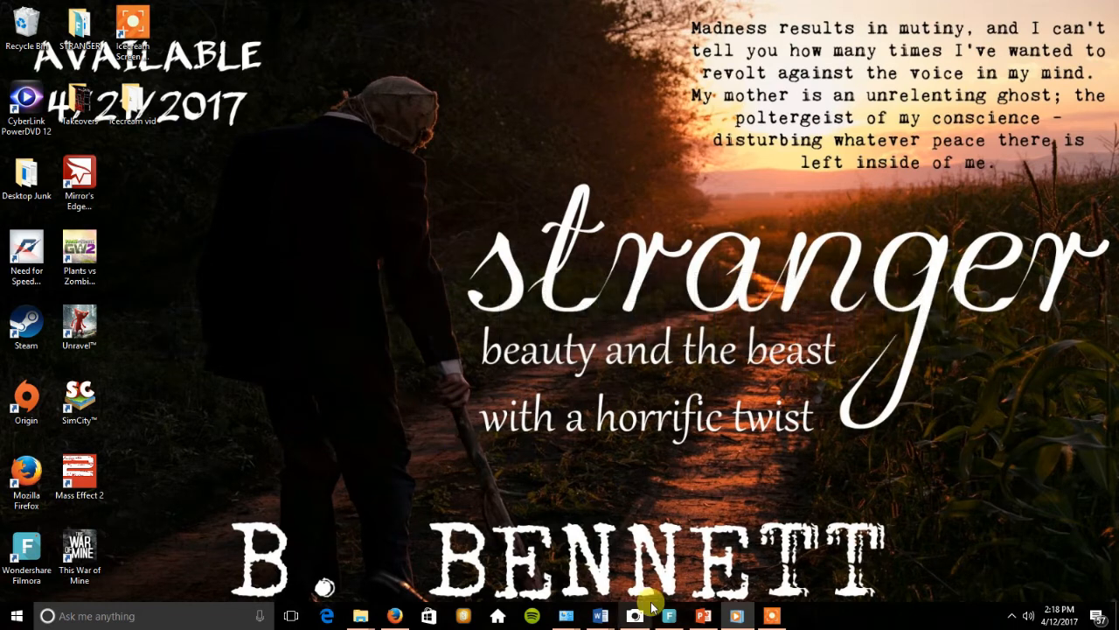
# Search Windows for "run" and open the Run dialog
pyautogui.moveTo(705, 614)
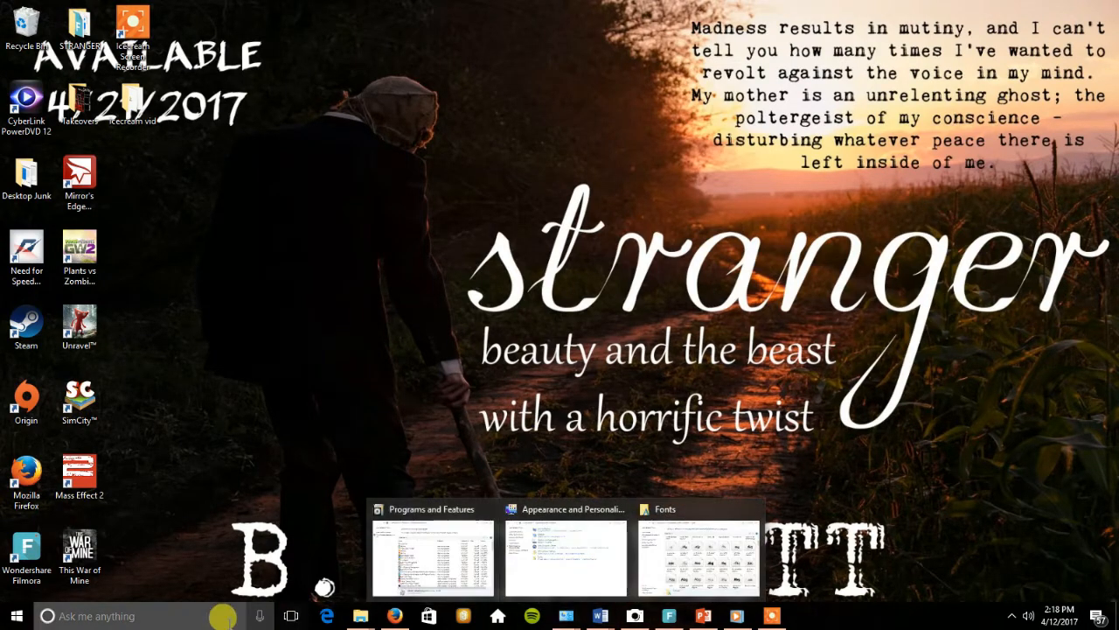
pyautogui.click(186, 613)
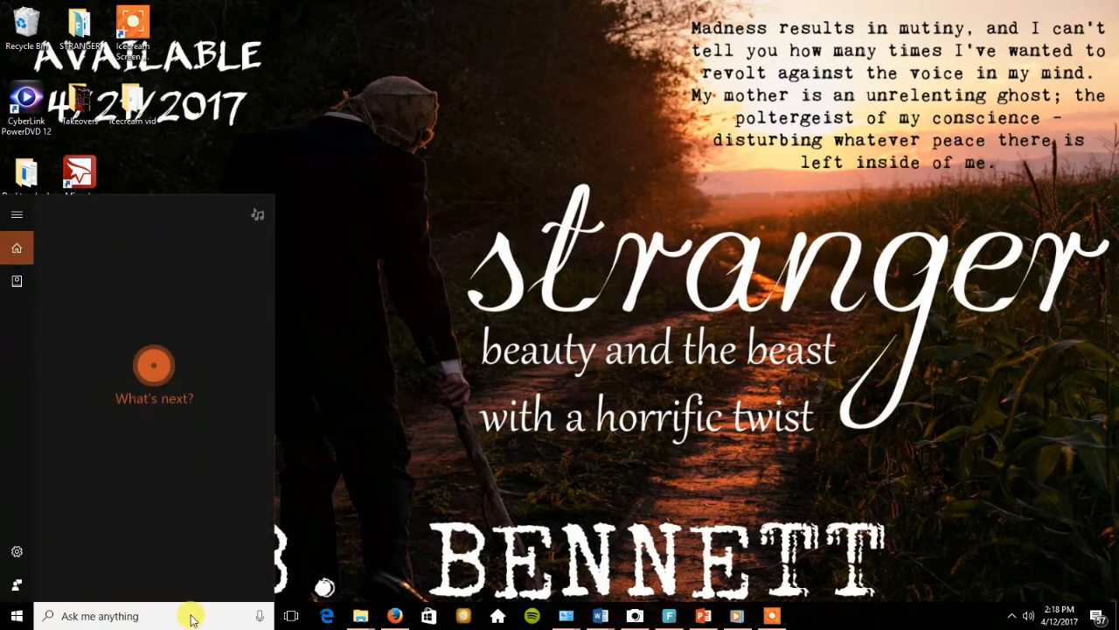
pyautogui.write('run')
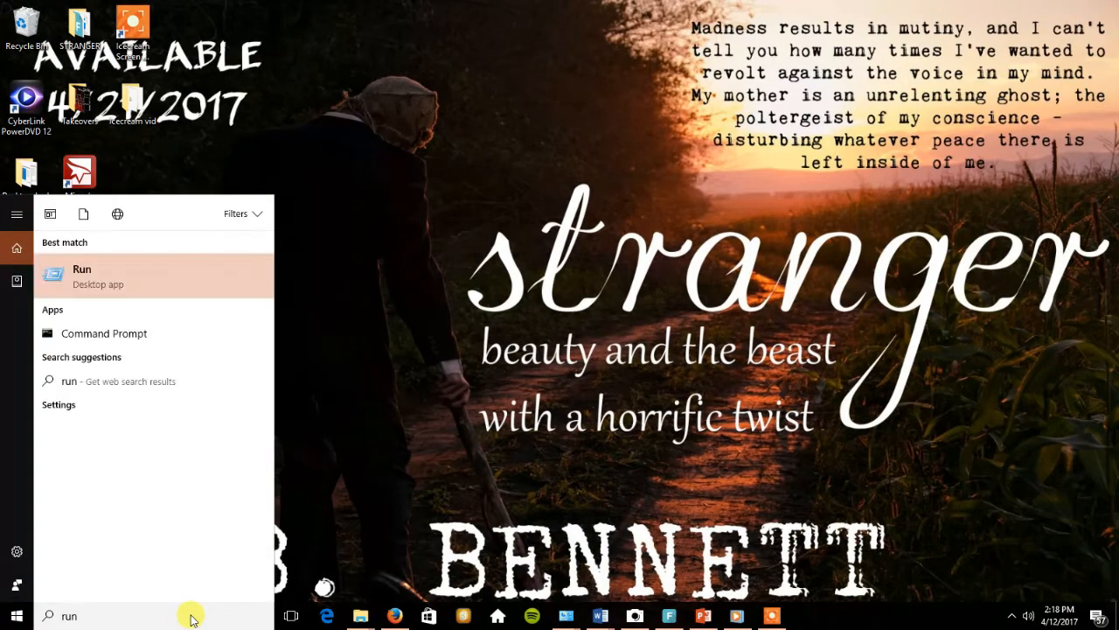
pyautogui.click(150, 278)
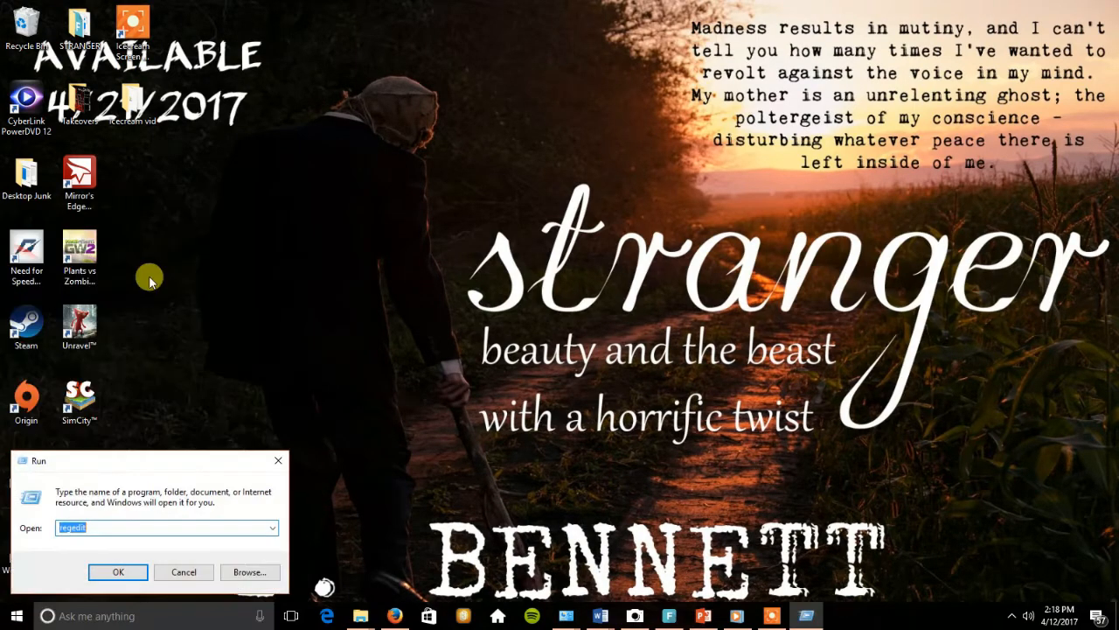
# Launch Registry Editor by running regedit from the Run dialog and approve the permission request
pyautogui.moveTo(159, 460); pyautogui.dragTo(576, 202)
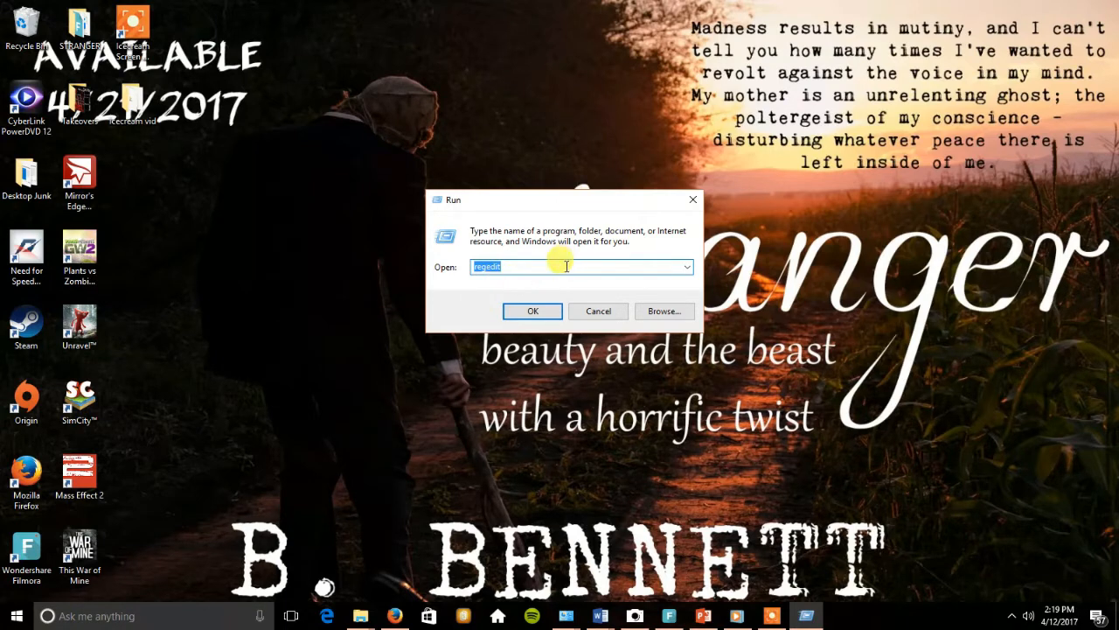
pyautogui.click(507, 267)
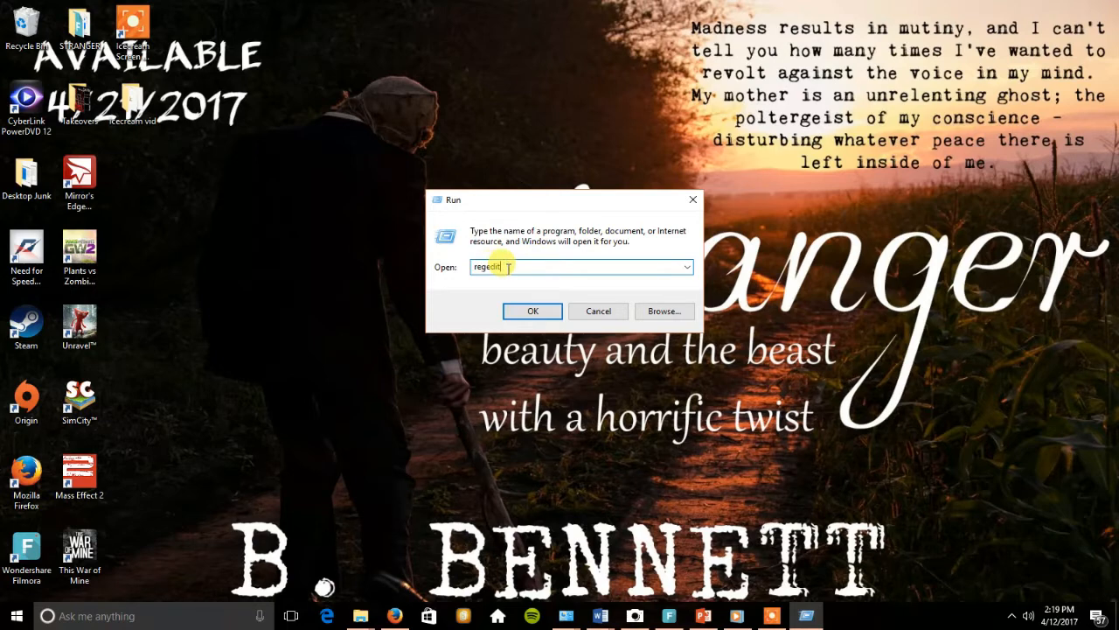
pyautogui.click(528, 313)
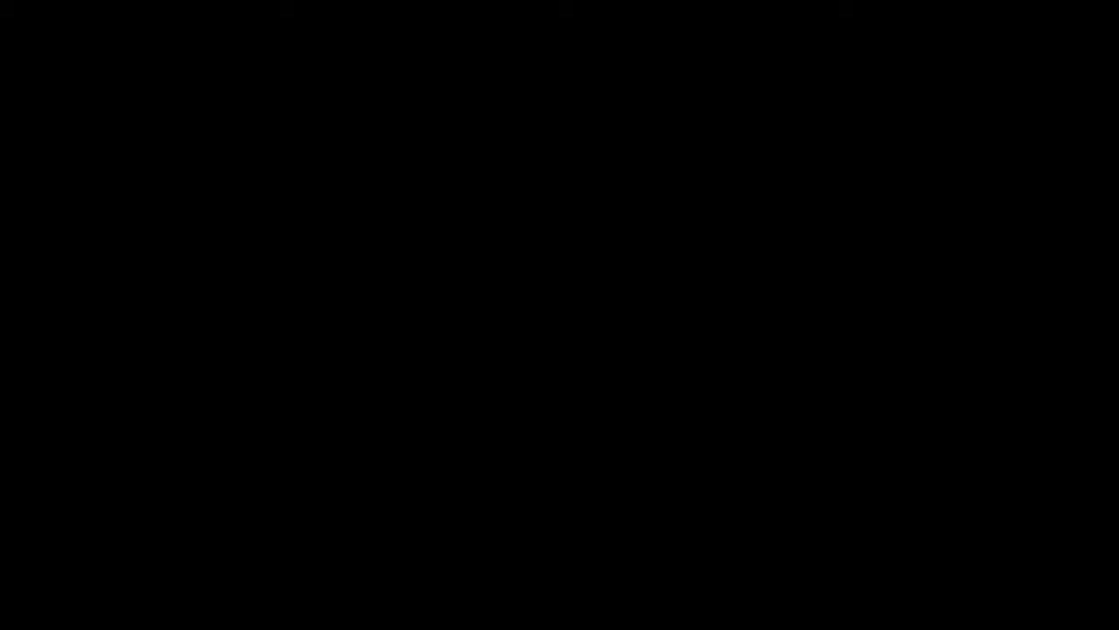
pyautogui.click(524, 399)
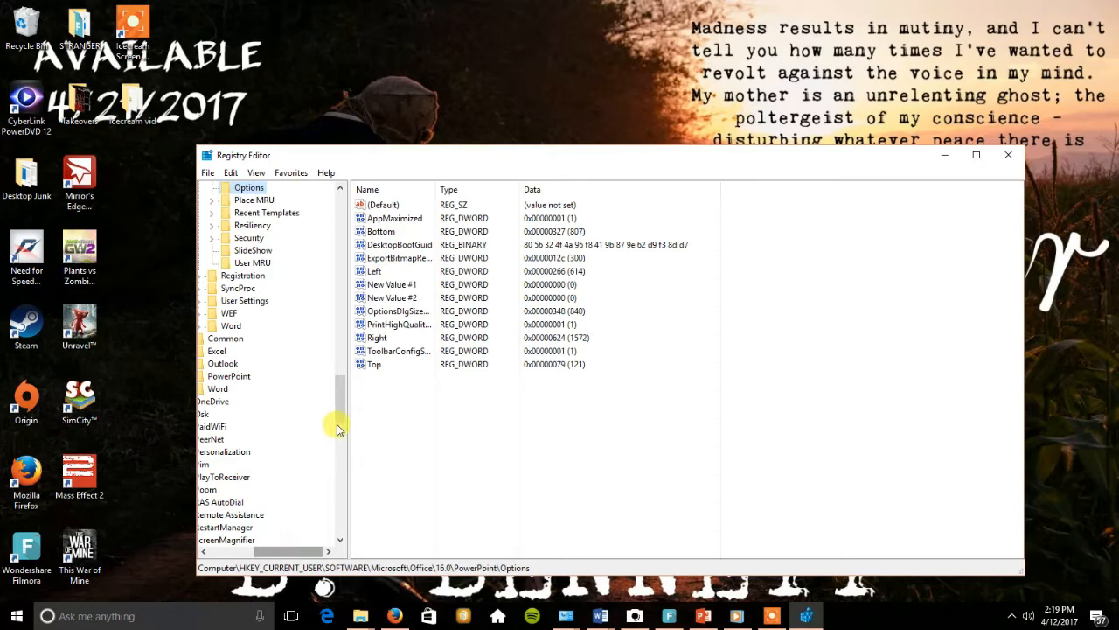
# Trace the registry path from Computer through HKEY_CURRENT_USER\SOFTWARE\Microsoft\Office\16.0\PowerPoint to its Options key
pyautogui.moveTo(340, 400); pyautogui.dragTo(388, 201)
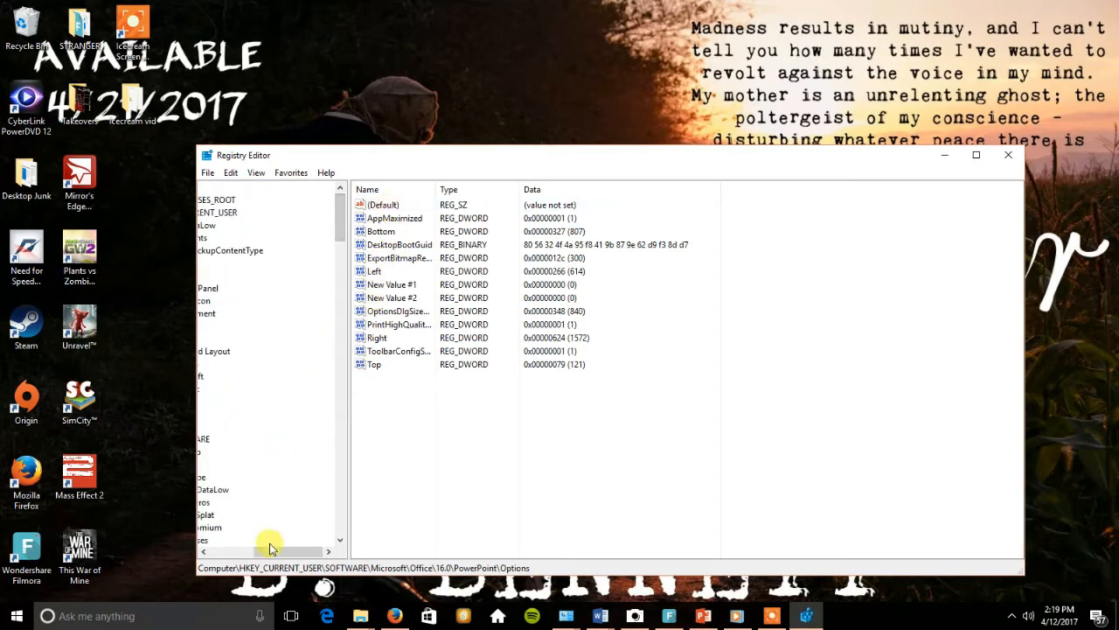
pyautogui.moveTo(271, 556); pyautogui.dragTo(228, 554)
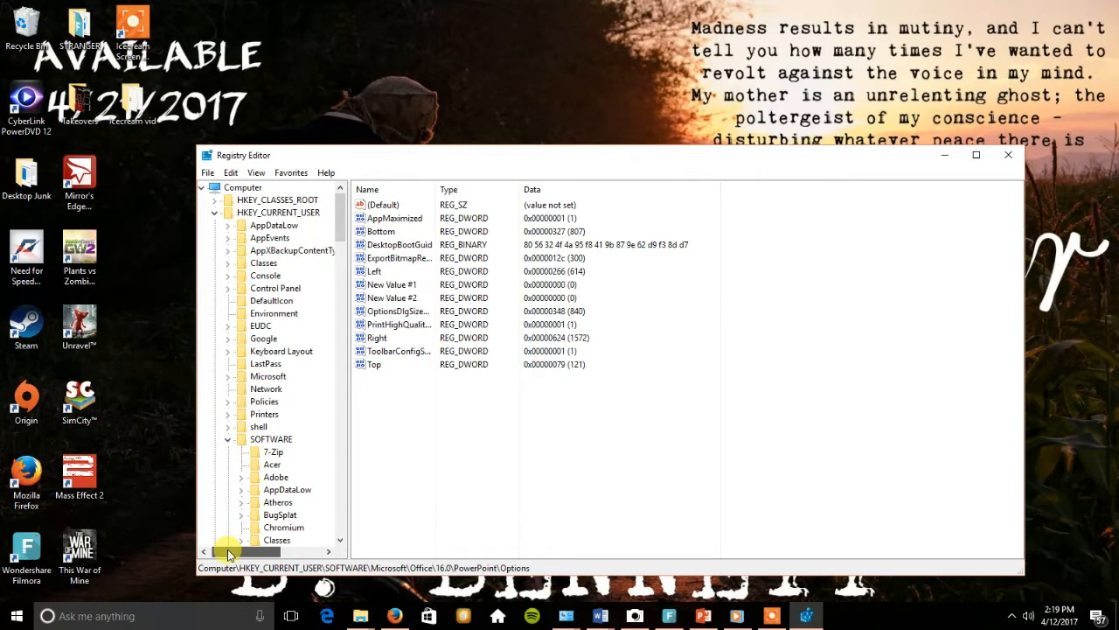
pyautogui.moveTo(230, 552)
pyautogui.mouseDown()
pyautogui.moveTo(272, 556)
pyautogui.moveTo(222, 558)
pyautogui.moveTo(232, 558)
pyautogui.mouseUp()
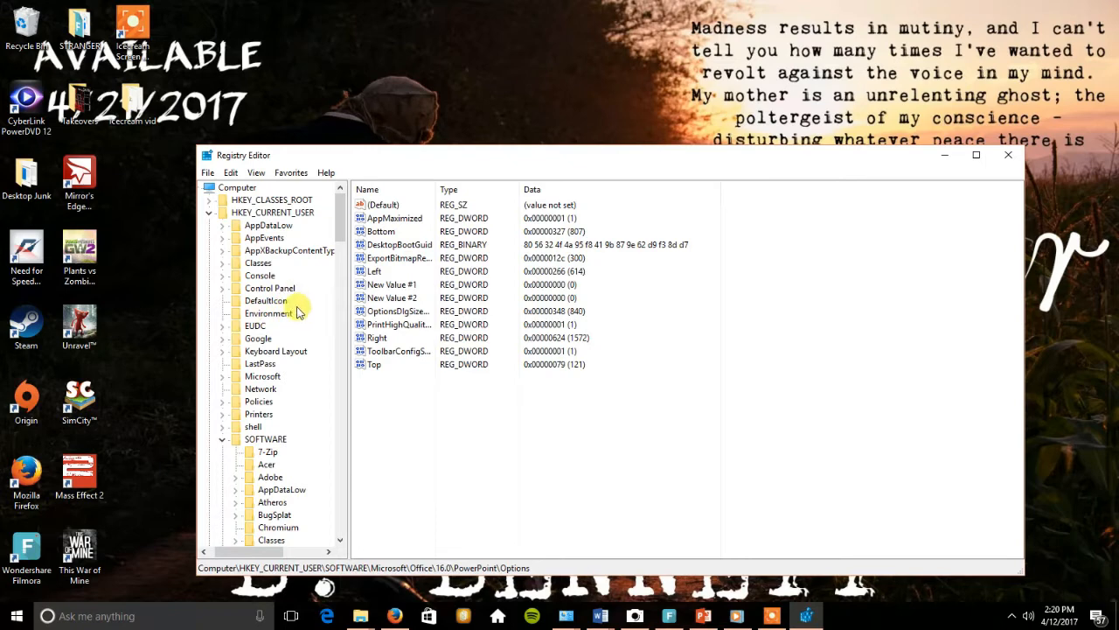
pyautogui.click(341, 542)
pyautogui.click(341, 542)
pyautogui.doubleClick(341, 542)
pyautogui.doubleClick(341, 542)
pyautogui.click(341, 542)
pyautogui.click(341, 542)
pyautogui.click(341, 542)
pyautogui.click(341, 542)
pyautogui.click(341, 542)
pyautogui.click(341, 542)
pyautogui.click(341, 542)
pyautogui.click(341, 542)
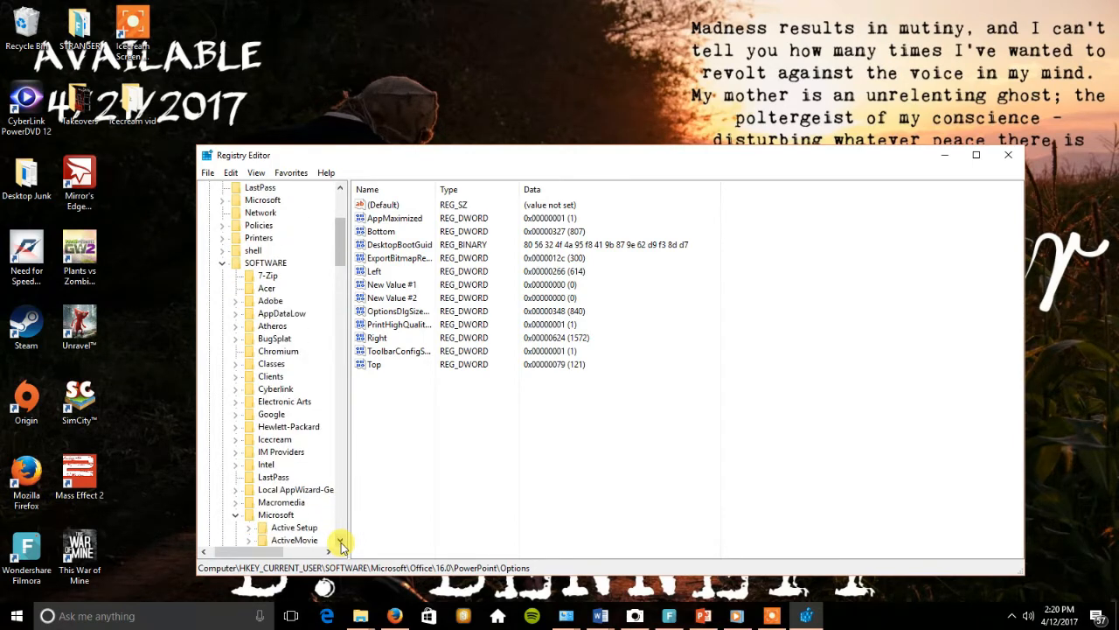
pyautogui.click(341, 542)
pyautogui.click(341, 542)
pyautogui.click(341, 542)
pyautogui.click(341, 543)
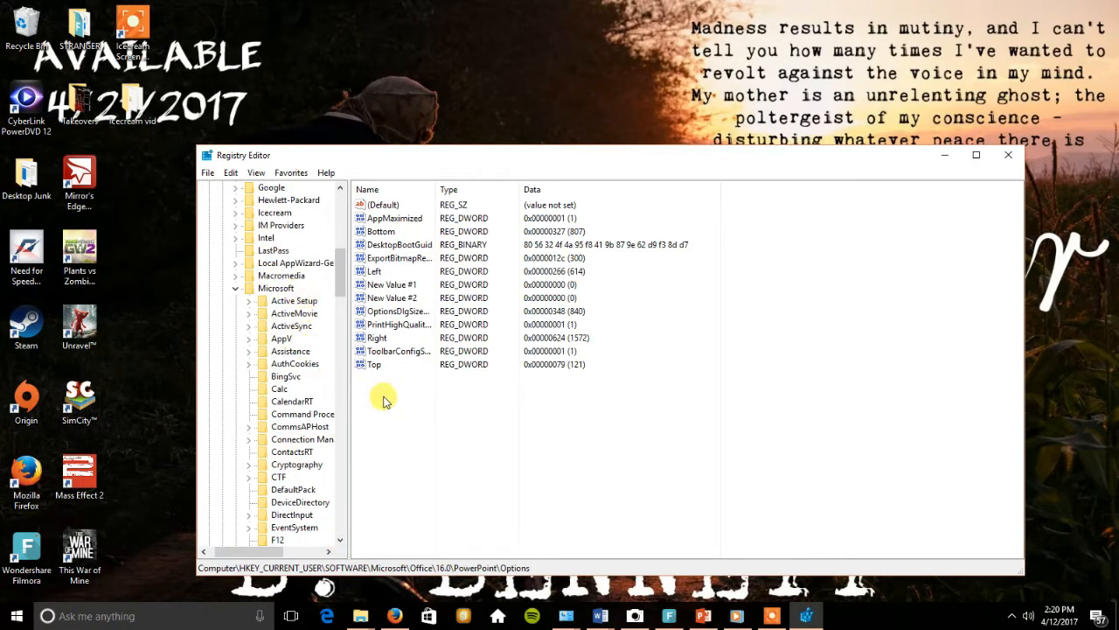
pyautogui.click(341, 543)
pyautogui.moveTo(341, 542); pyautogui.dragTo(341, 542)
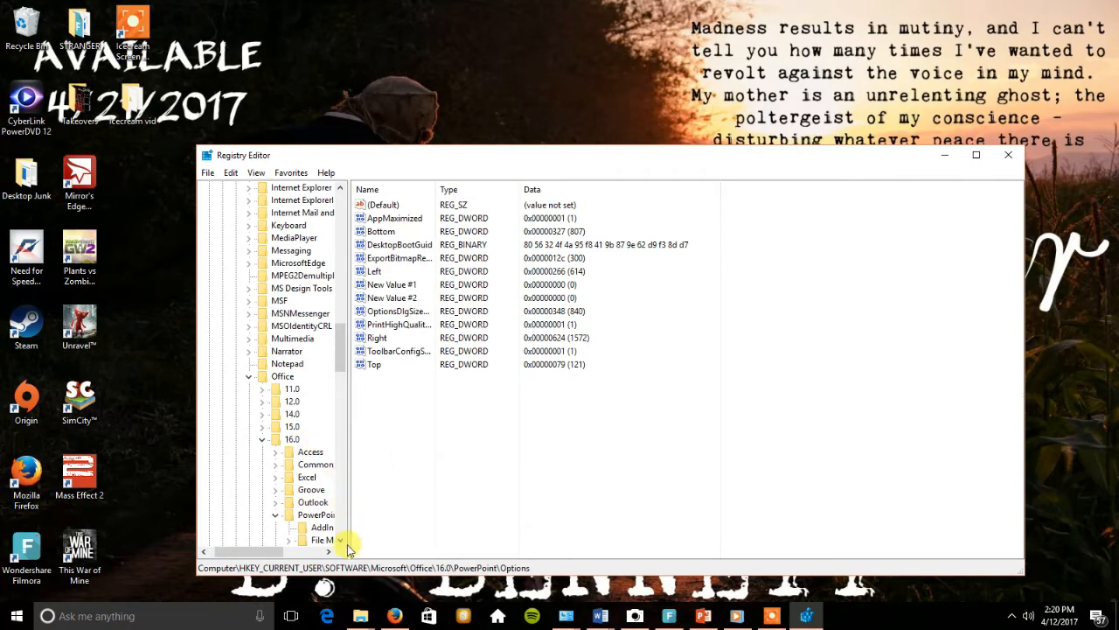
pyautogui.click(341, 539)
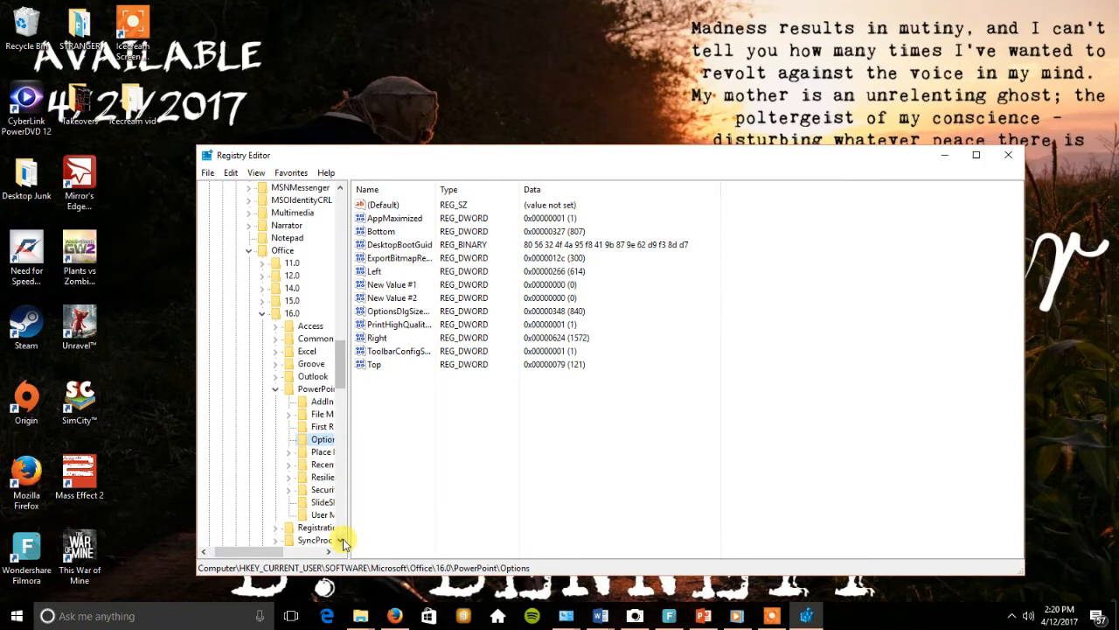
pyautogui.click(330, 552)
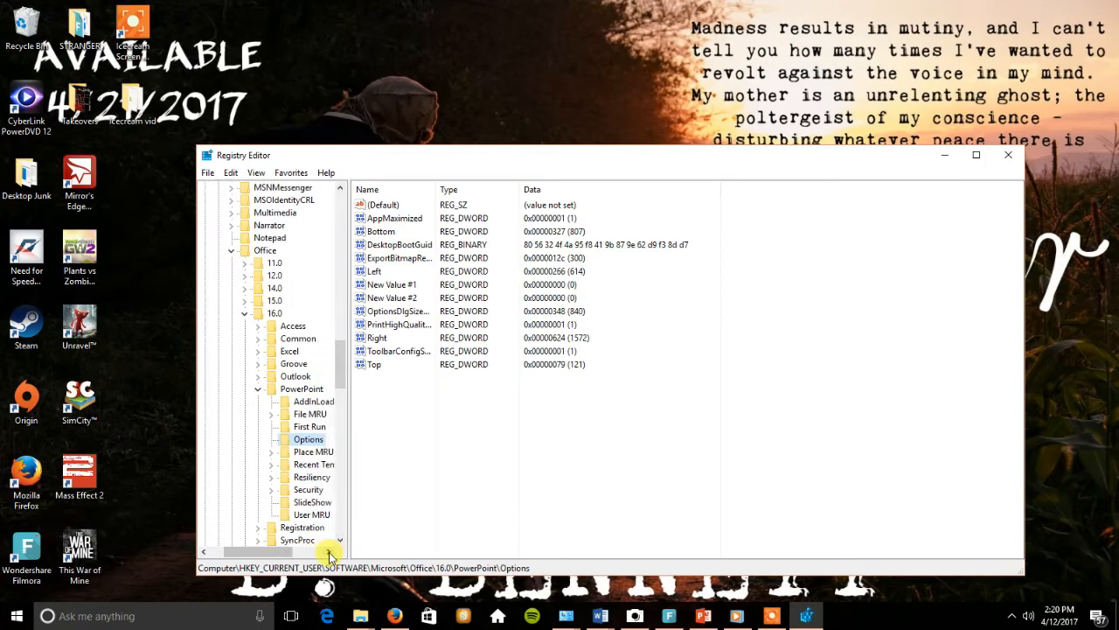
pyautogui.click(329, 552)
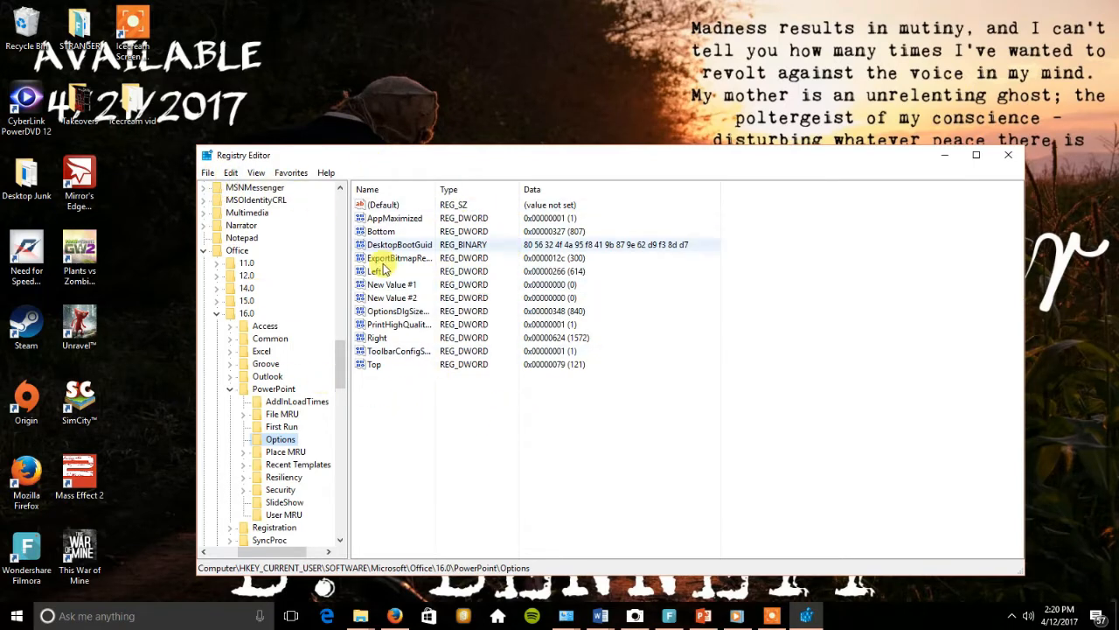
# Try to add a new DWORD (32-bit) value named ExportBitmapResolution to the PowerPoint Options key
pyautogui.click(465, 442)
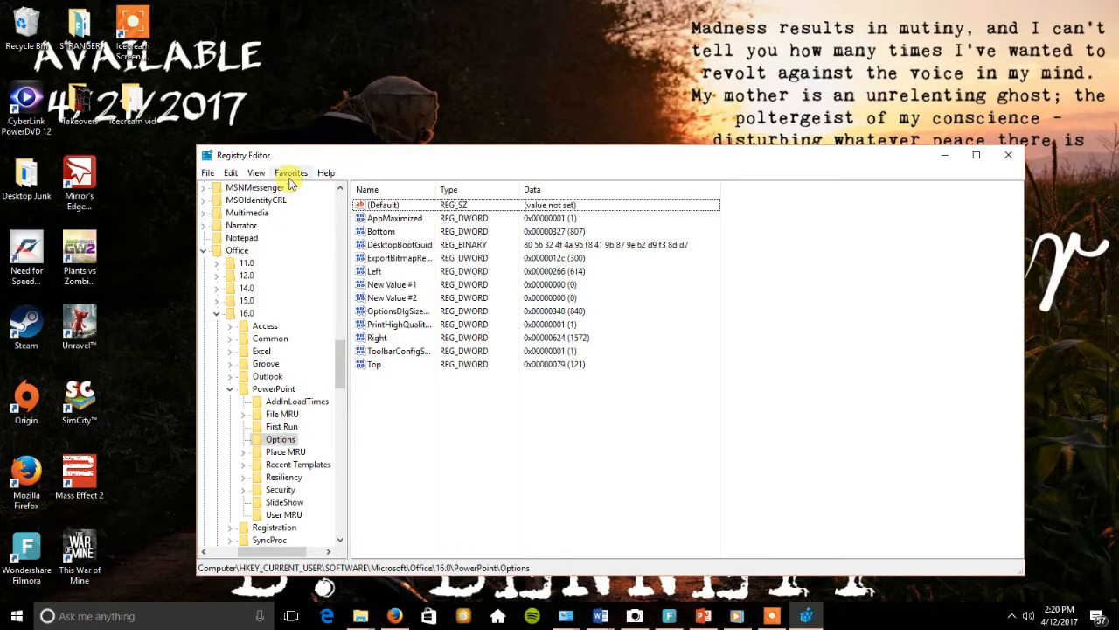
pyautogui.click(230, 173)
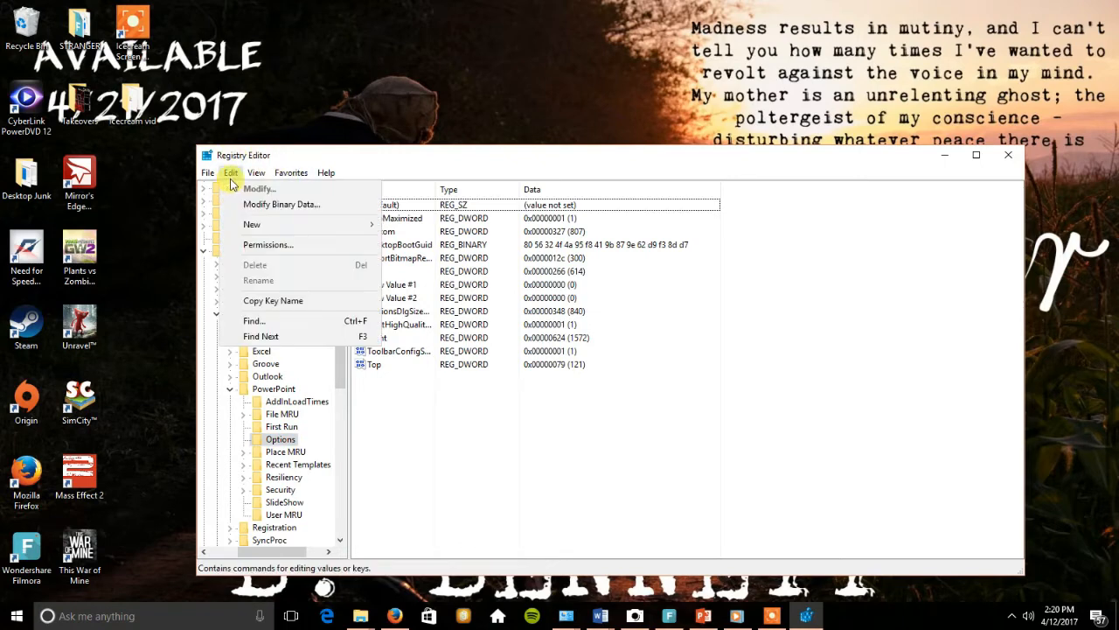
pyautogui.moveTo(295, 222)
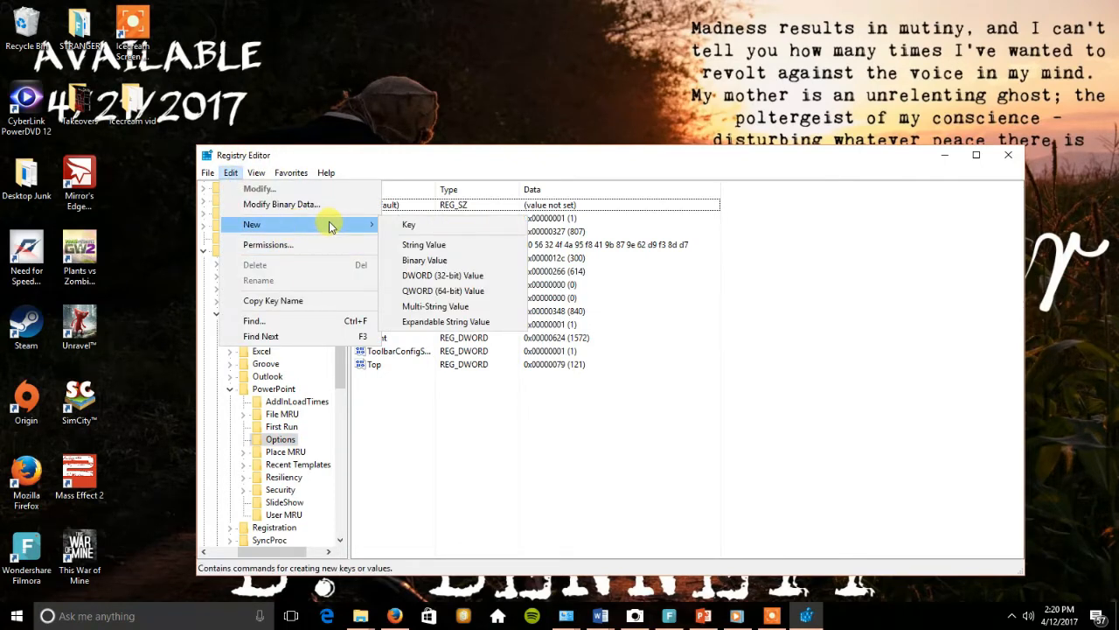
pyautogui.click(507, 281)
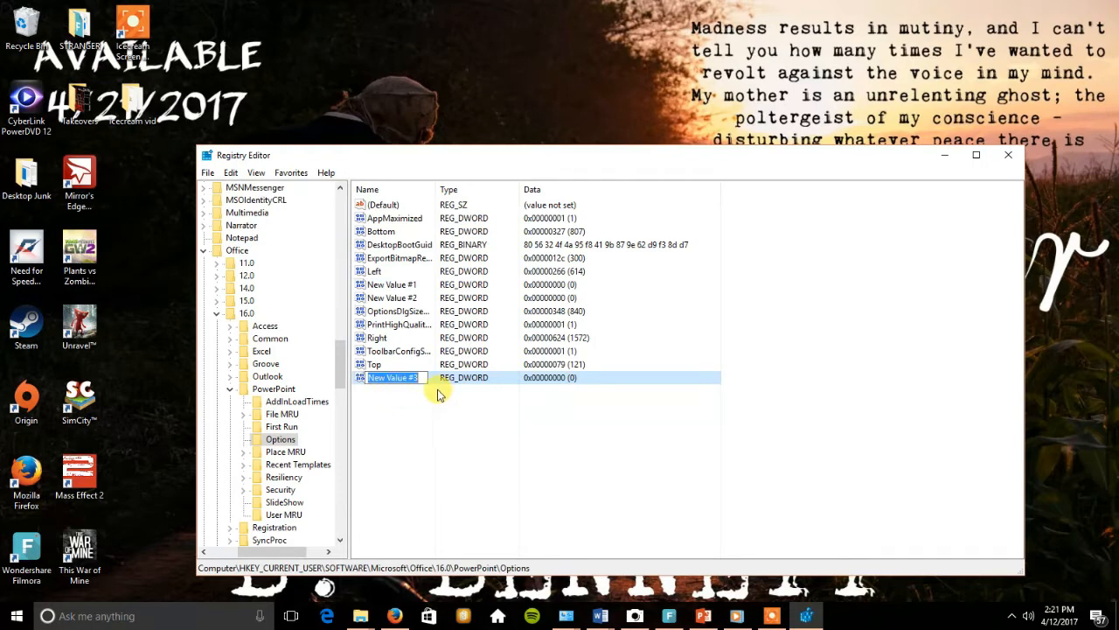
pyautogui.write('ExportBitmapResolution')
pyautogui.click(437, 386)
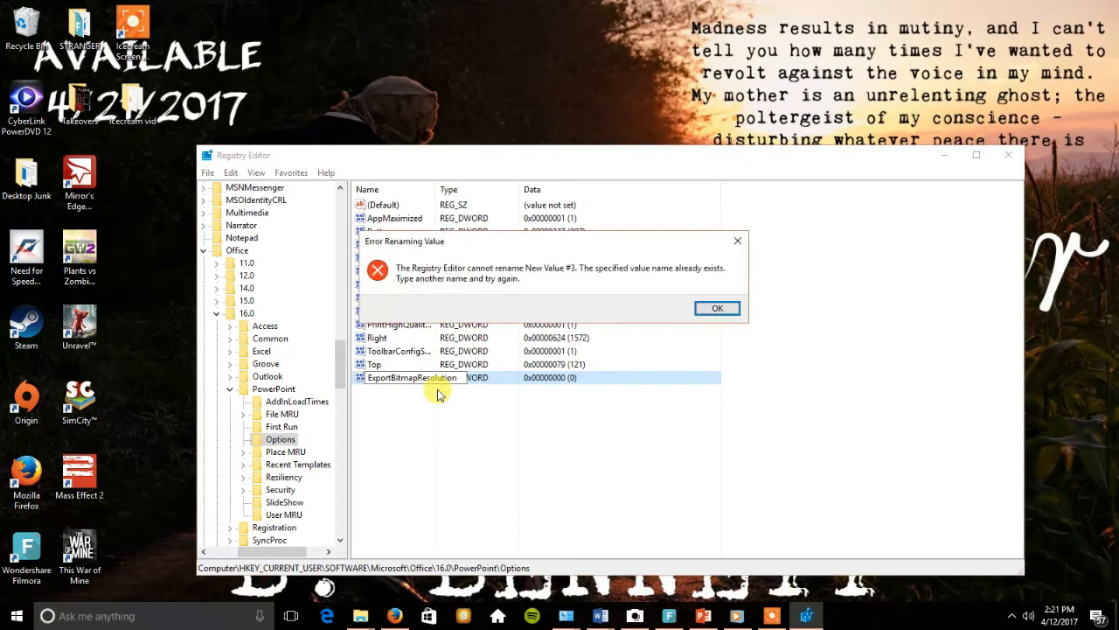
pyautogui.click(714, 307)
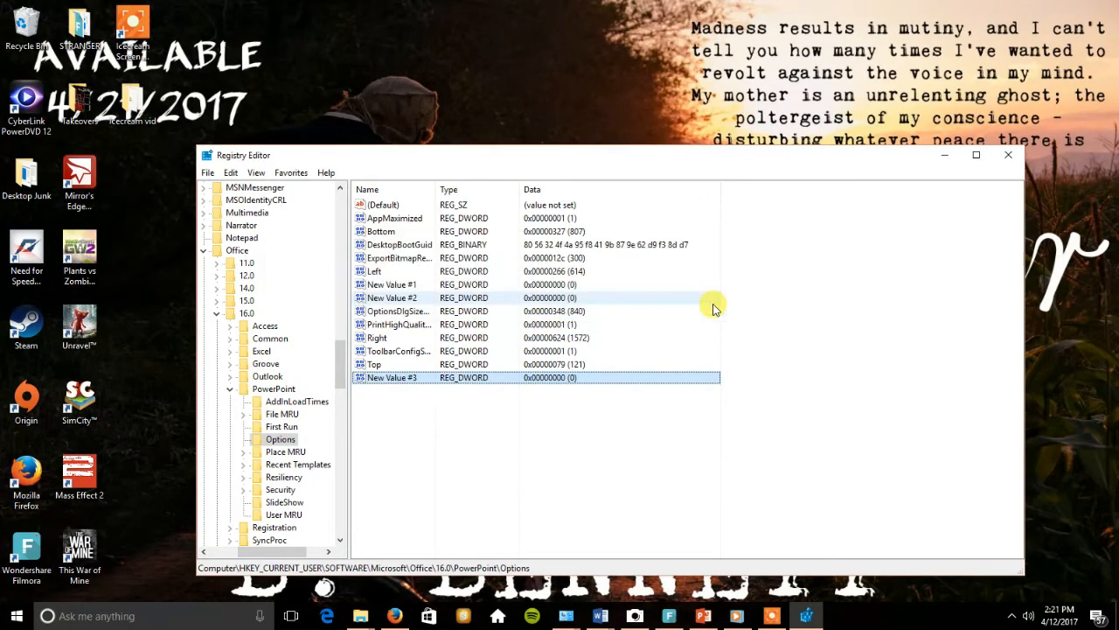
# Set the data of the New Value #1 entry to 300 with the Decimal base
pyautogui.click(407, 288)
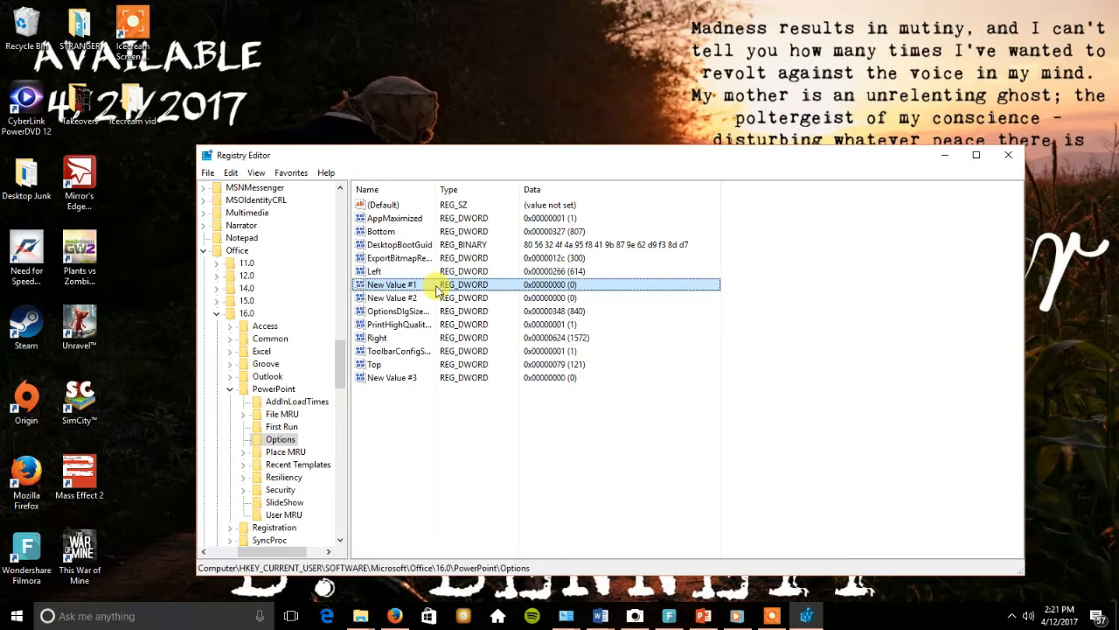
pyautogui.click(230, 173)
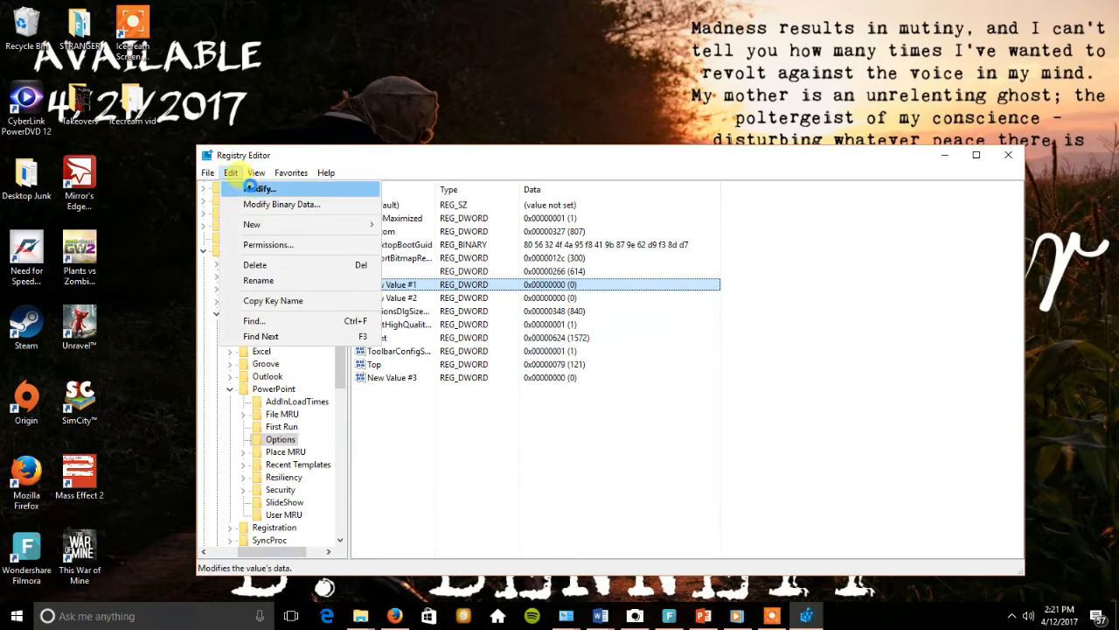
pyautogui.click(254, 189)
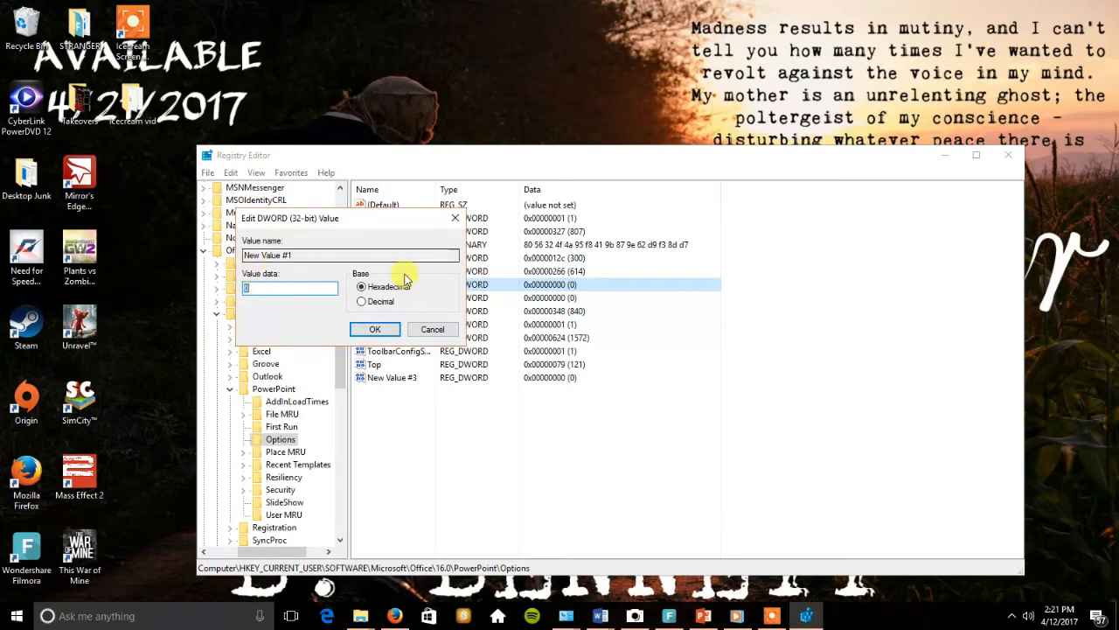
pyautogui.click(362, 302)
pyautogui.click(273, 288)
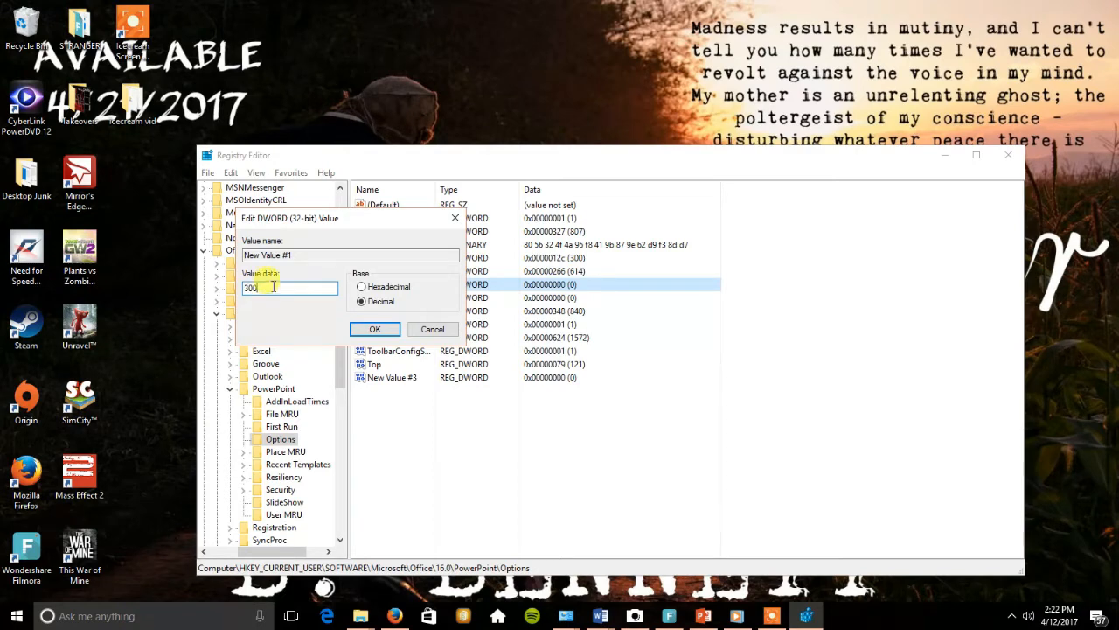
pyautogui.click(377, 330)
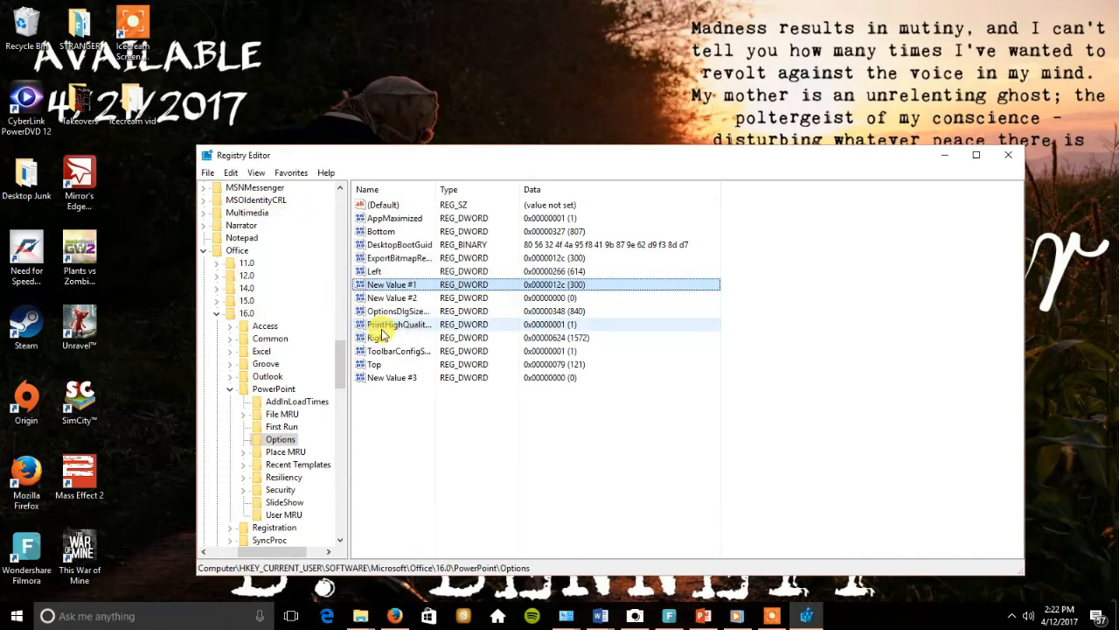
pyautogui.click(721, 418)
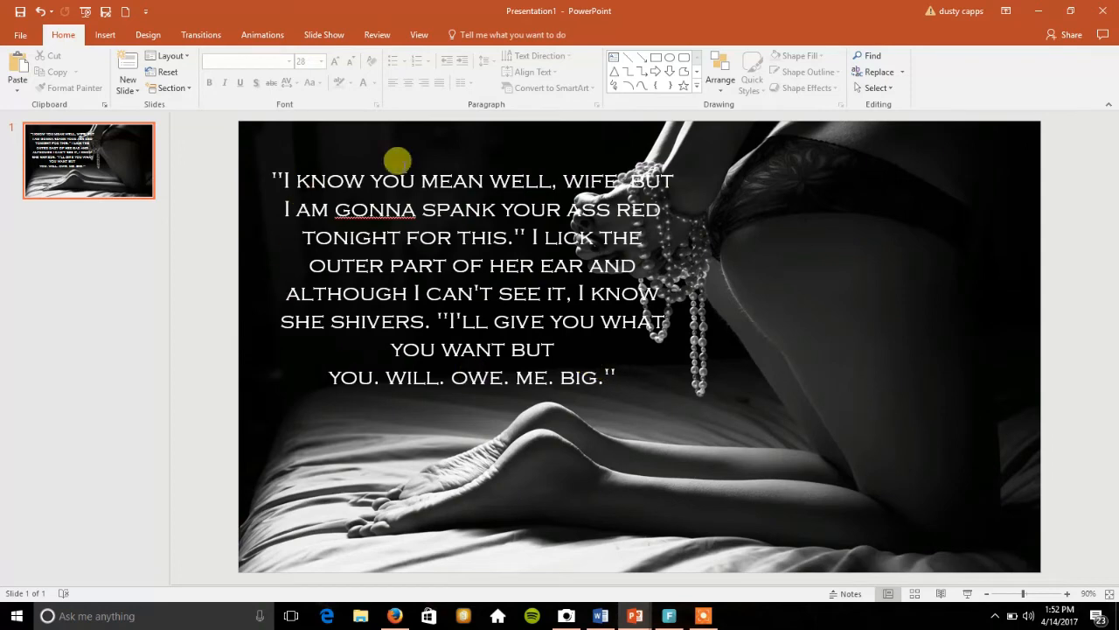
# In PowerPoint, change the font of the last line of the slide's quote text to Vivaldi
pyautogui.moveTo(603, 376); pyautogui.dragTo(357, 375)
pyautogui.click(289, 62)
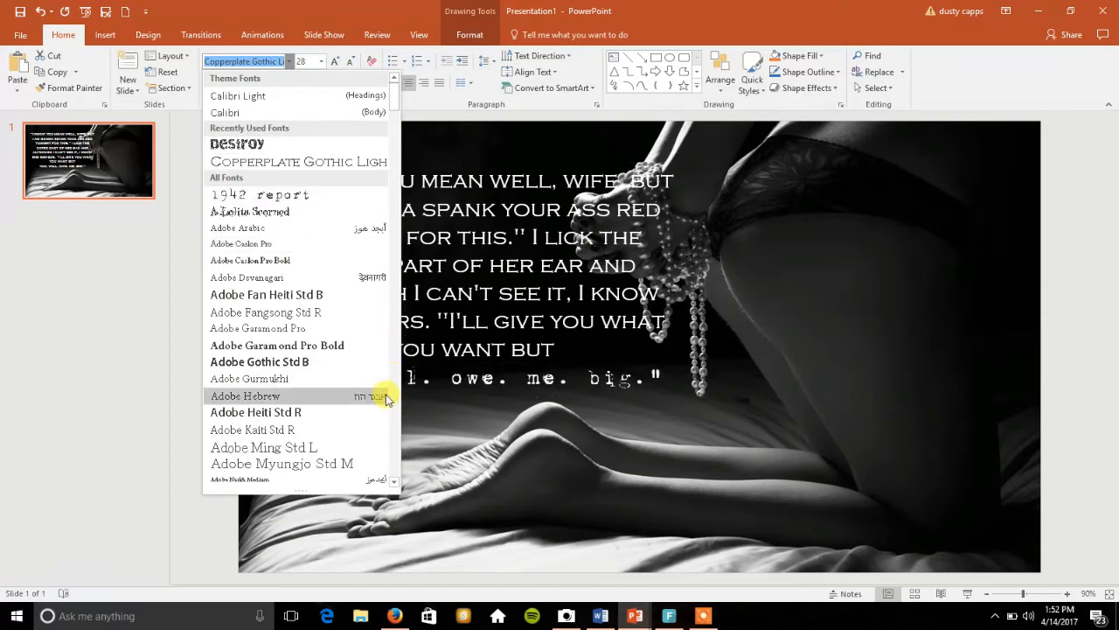
pyautogui.scroll(-20, 392, 400)
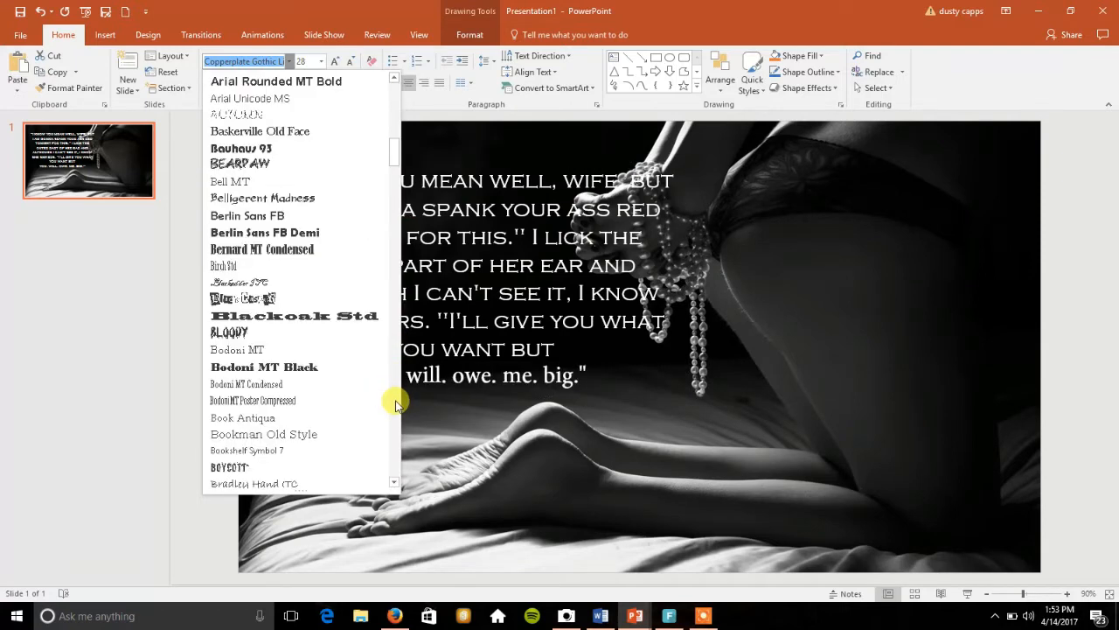
pyautogui.scroll(-8, 395, 404)
pyautogui.scroll(-15, 395, 404)
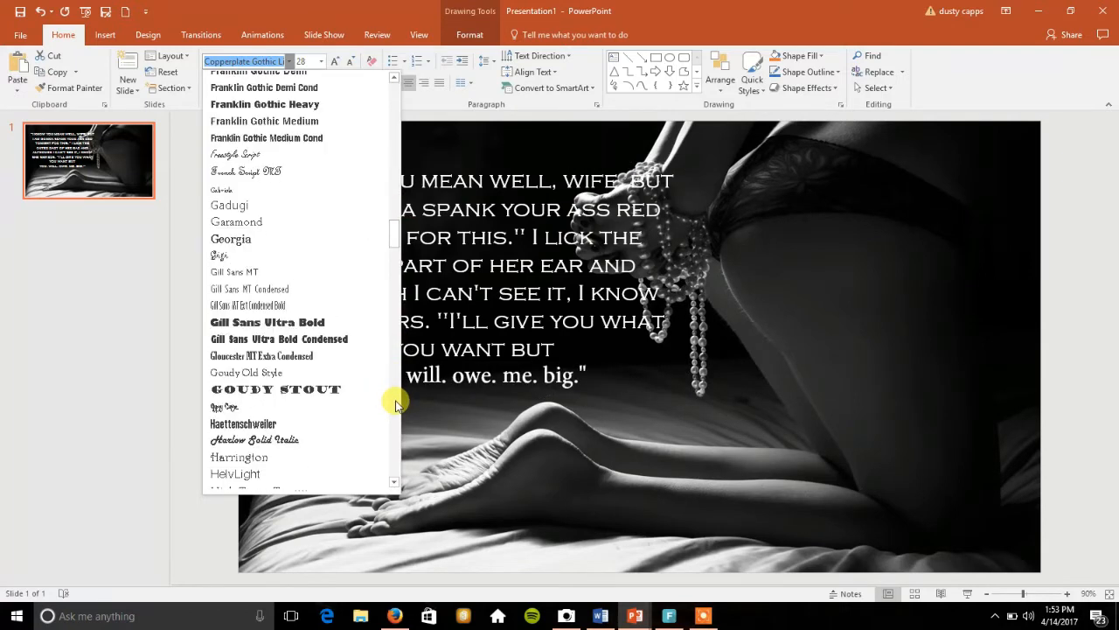
pyautogui.scroll(-15, 395, 404)
pyautogui.scroll(-8, 395, 404)
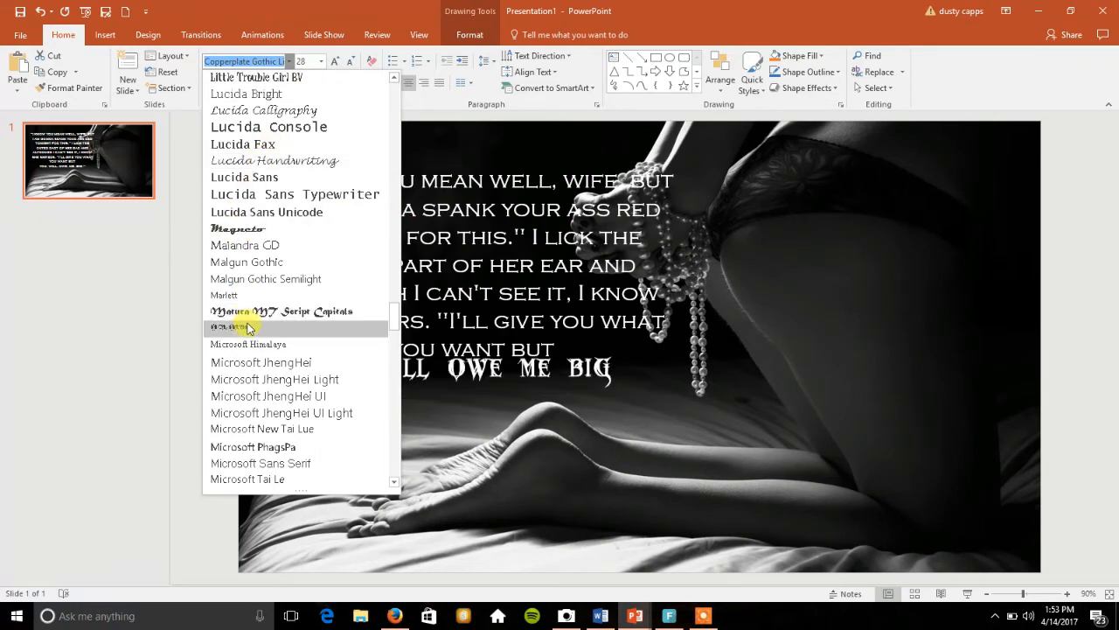
pyautogui.click(399, 454)
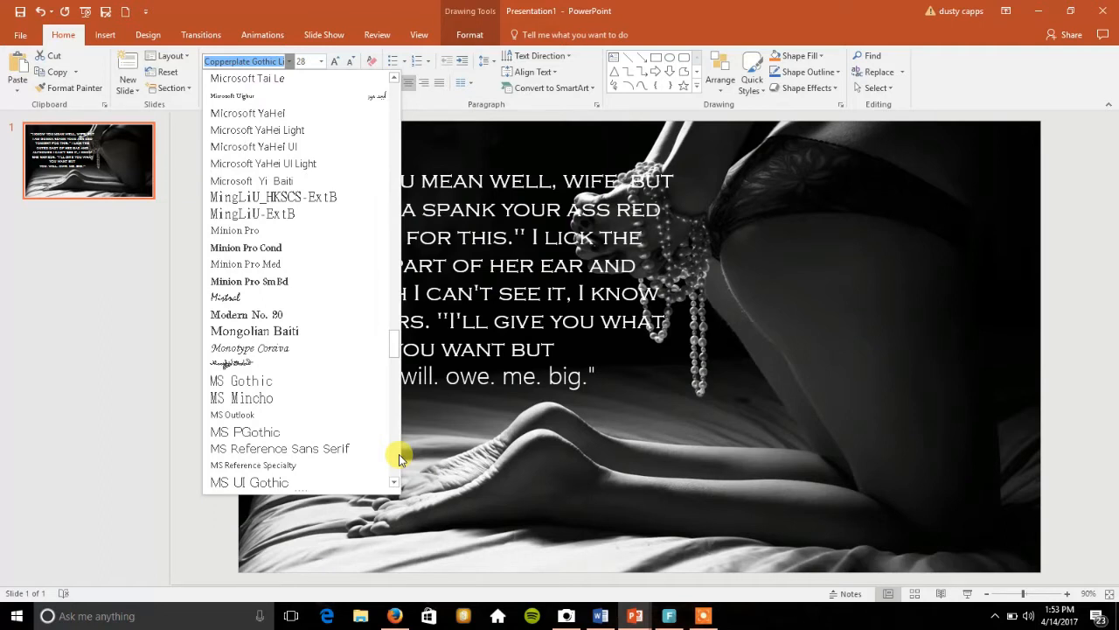
pyautogui.click(398, 454)
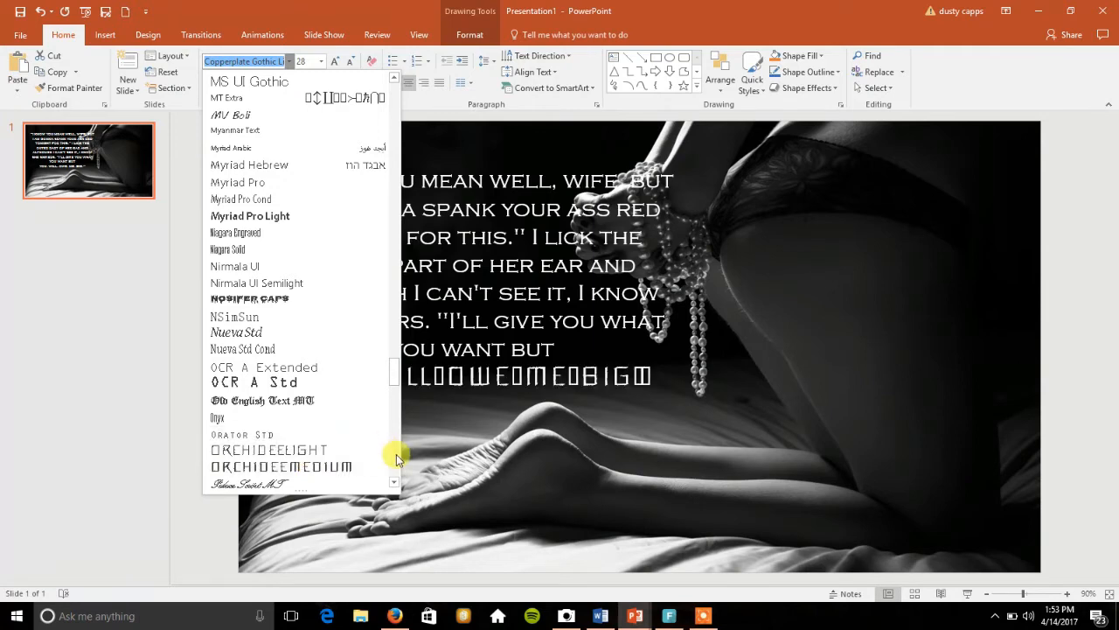
pyautogui.scroll(-8, 396, 454)
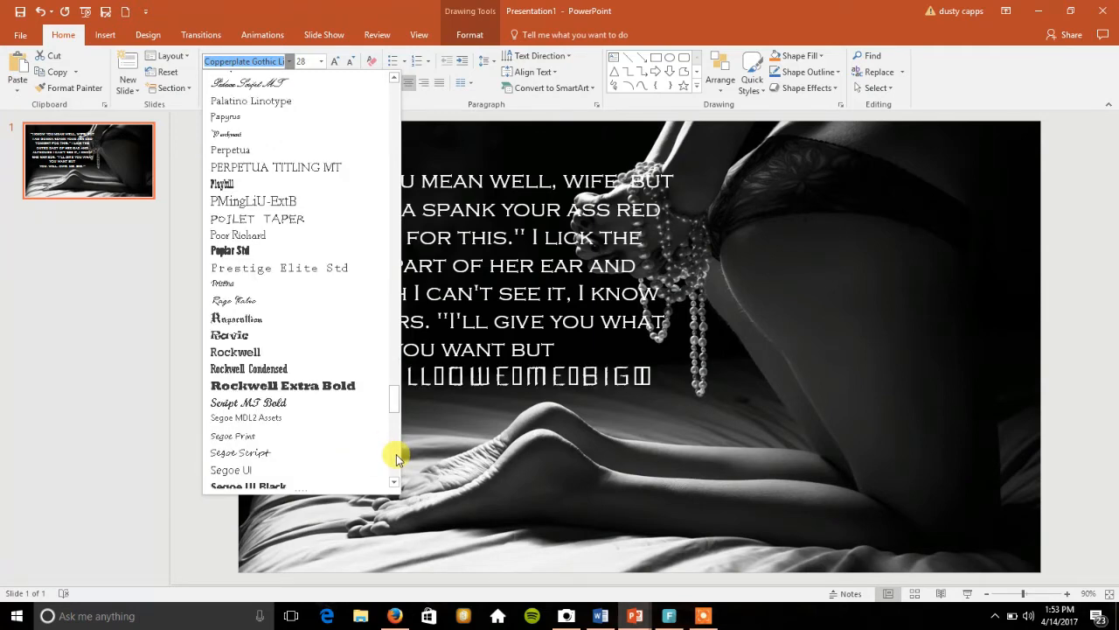
pyautogui.click(396, 453)
pyautogui.click(396, 454)
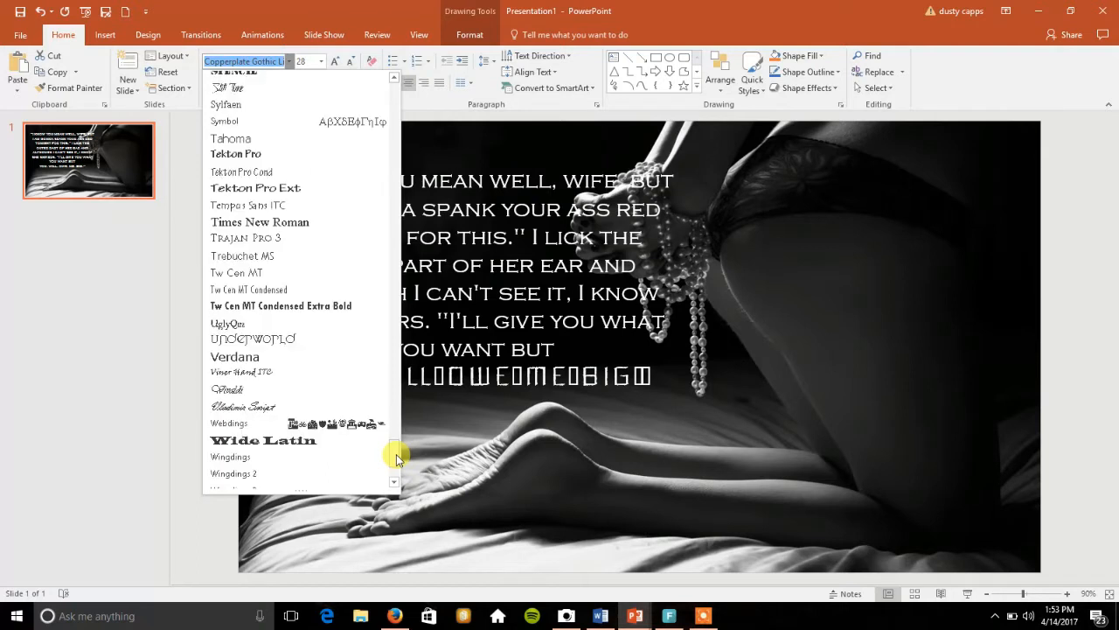
pyautogui.click(313, 396)
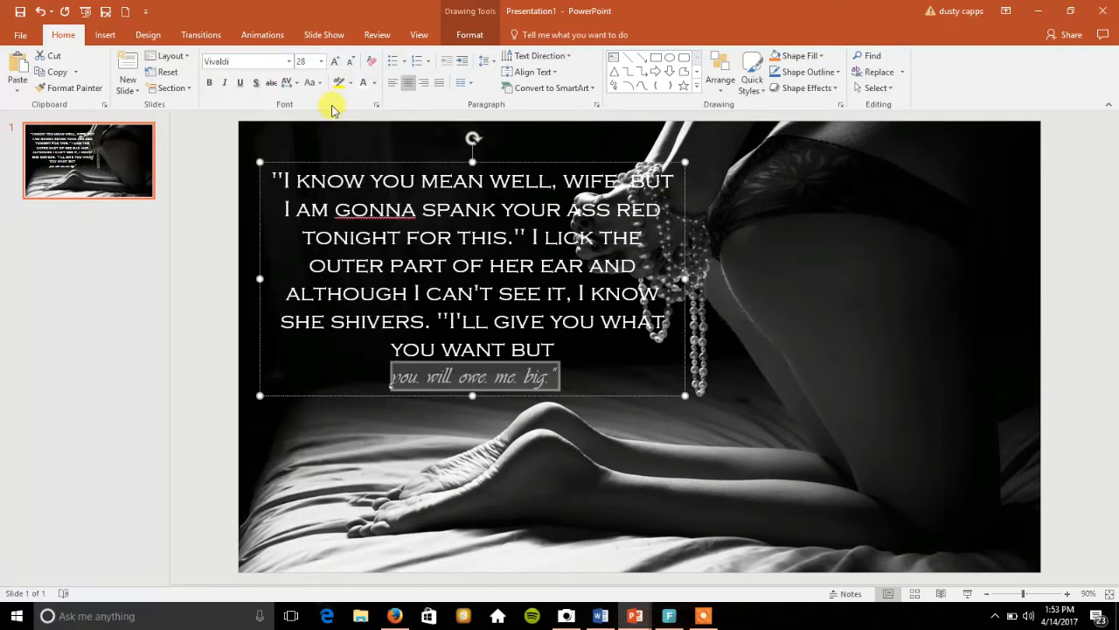
# Enlarge the quote's selected last line to font size 60
pyautogui.click(333, 62)
pyautogui.click(333, 61)
pyautogui.click(333, 61)
pyautogui.click(333, 61)
pyautogui.click(333, 61)
pyautogui.click(333, 61)
pyautogui.click(333, 61)
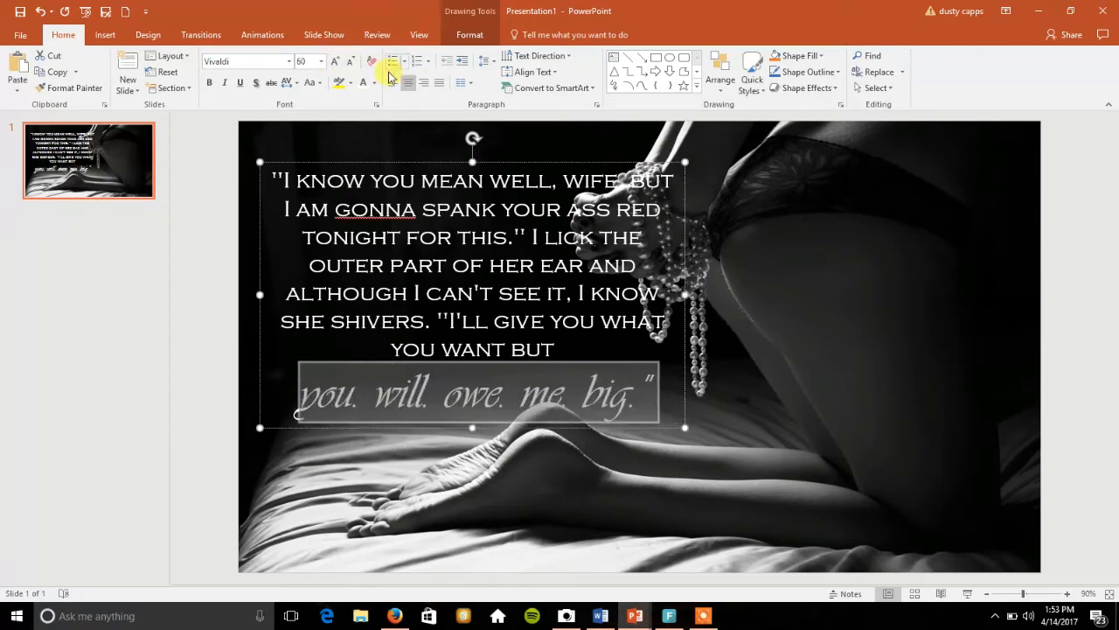
# Change the font color of the selected last line of the quote to the standard red
pyautogui.click(348, 82)
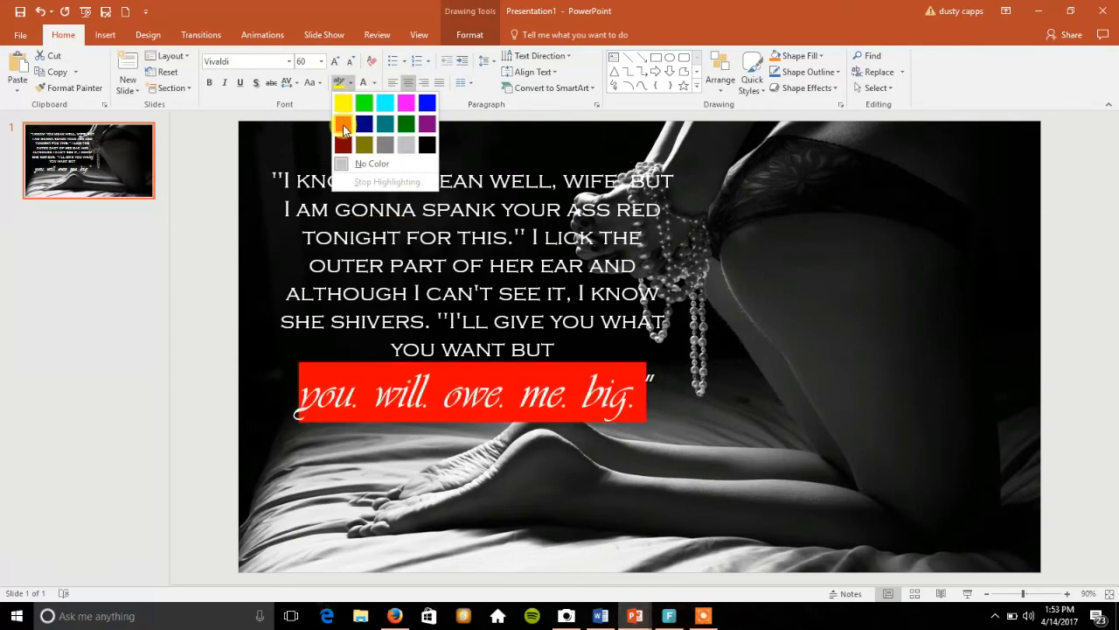
pyautogui.click(374, 83)
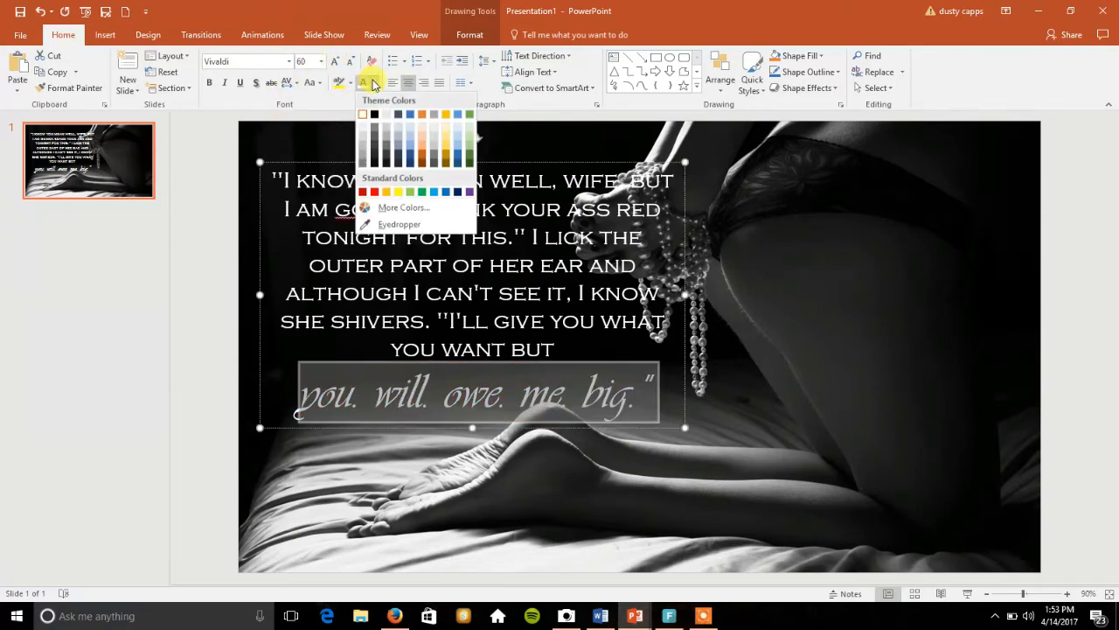
pyautogui.click(363, 192)
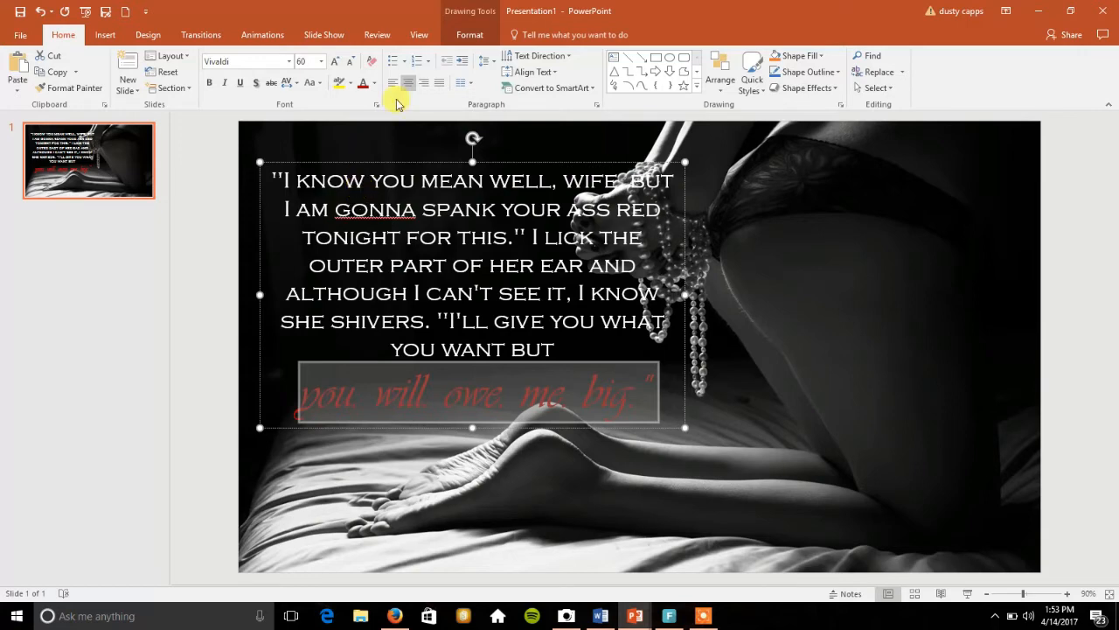
pyautogui.click(451, 374)
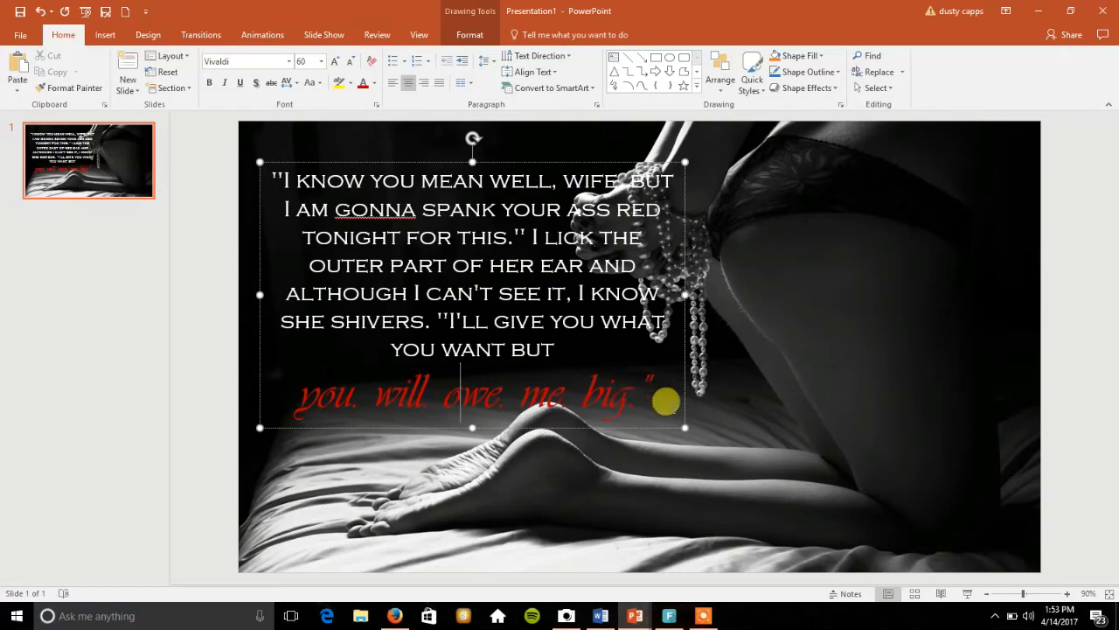
pyautogui.click(654, 380)
pyautogui.doubleClick(654, 379)
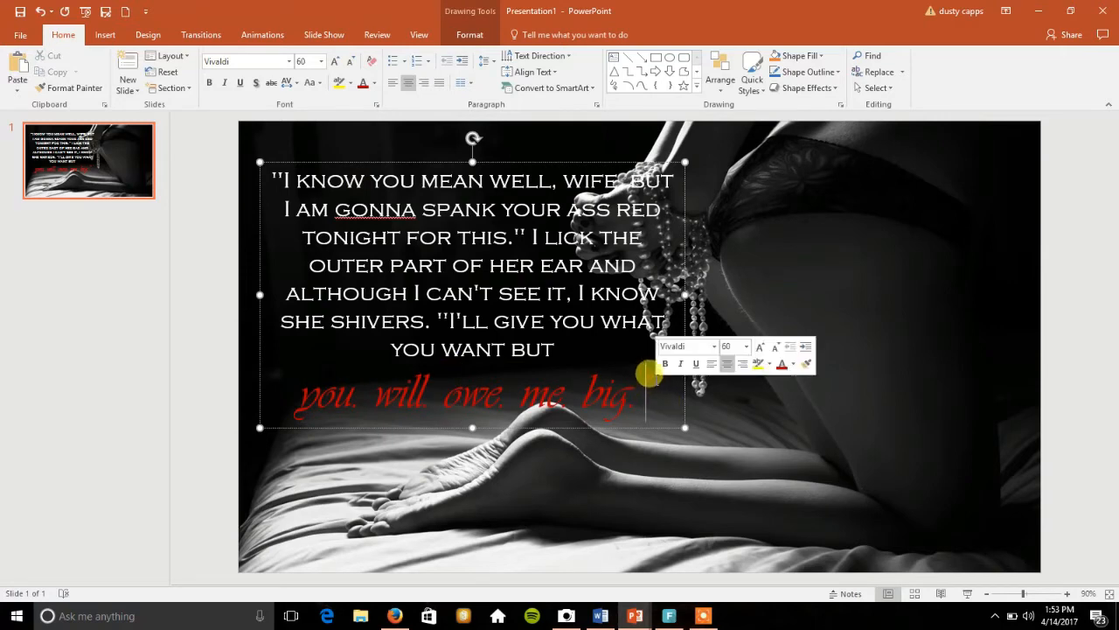
pyautogui.doubleClick(652, 375)
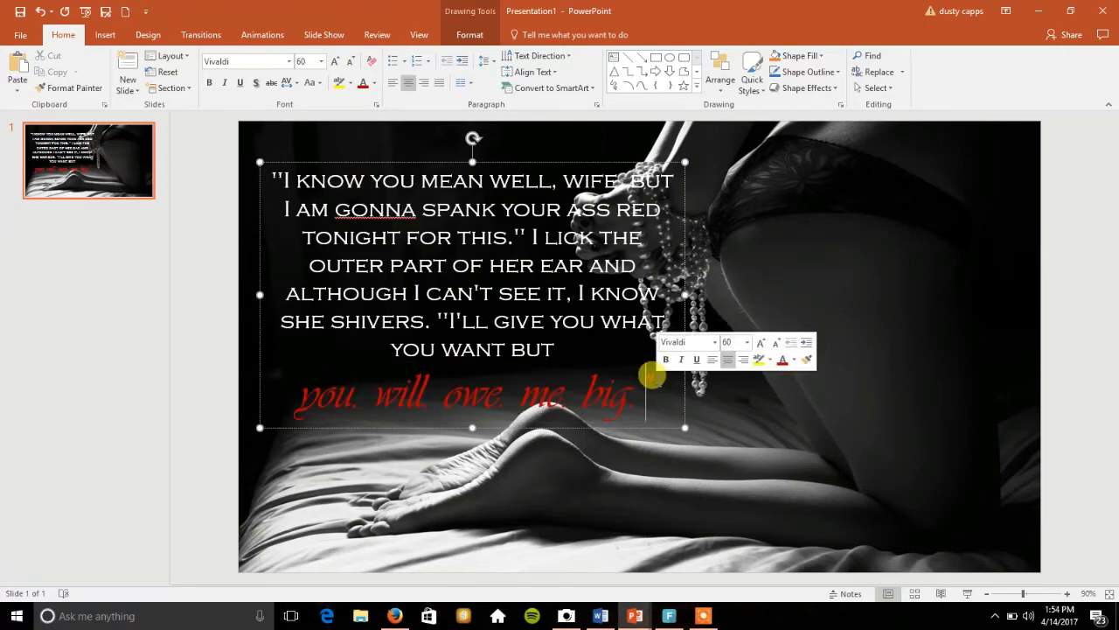
pyautogui.write('"')
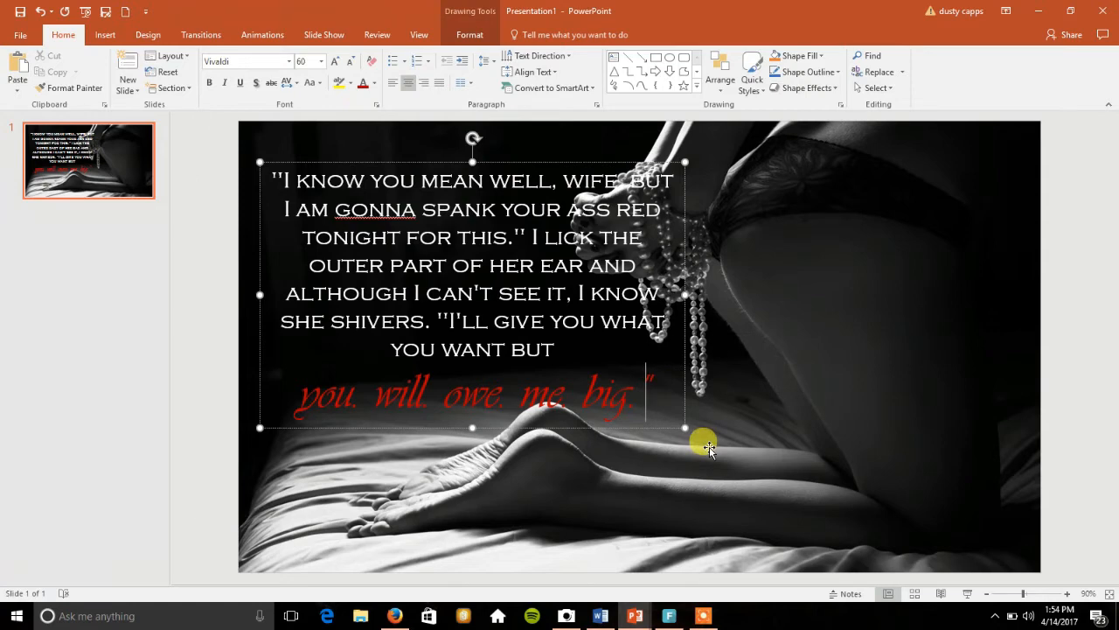
pyautogui.press('Right')
# Remove the opening quotation mark at the start of the quote text and the closing one after its last line
pyautogui.doubleClick(286, 178)
pyautogui.press('BackSpace')
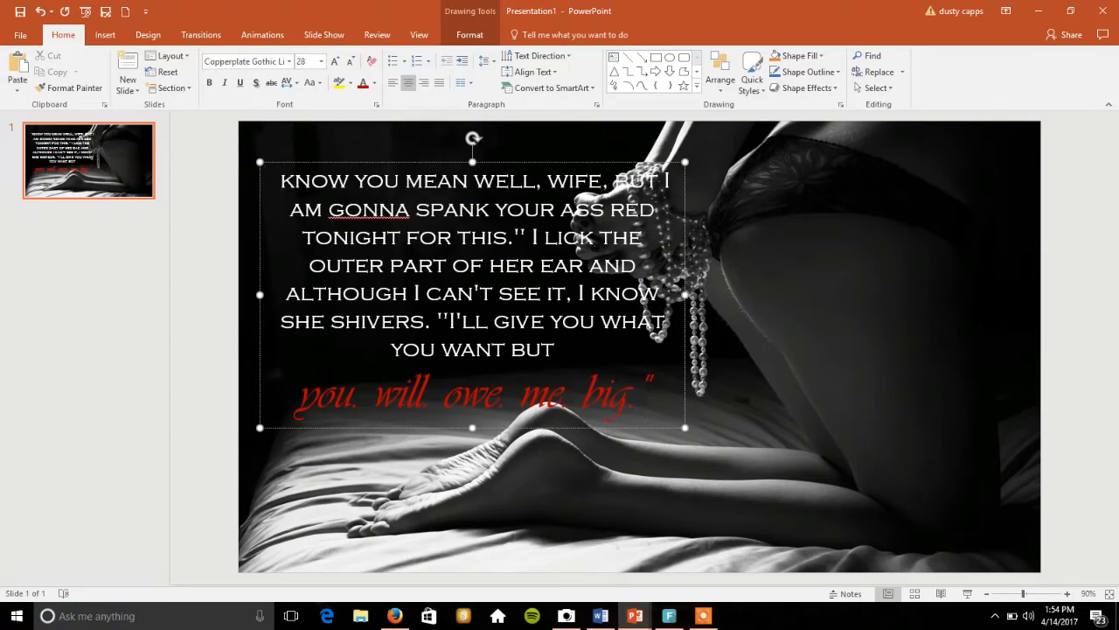
pyautogui.write('I')
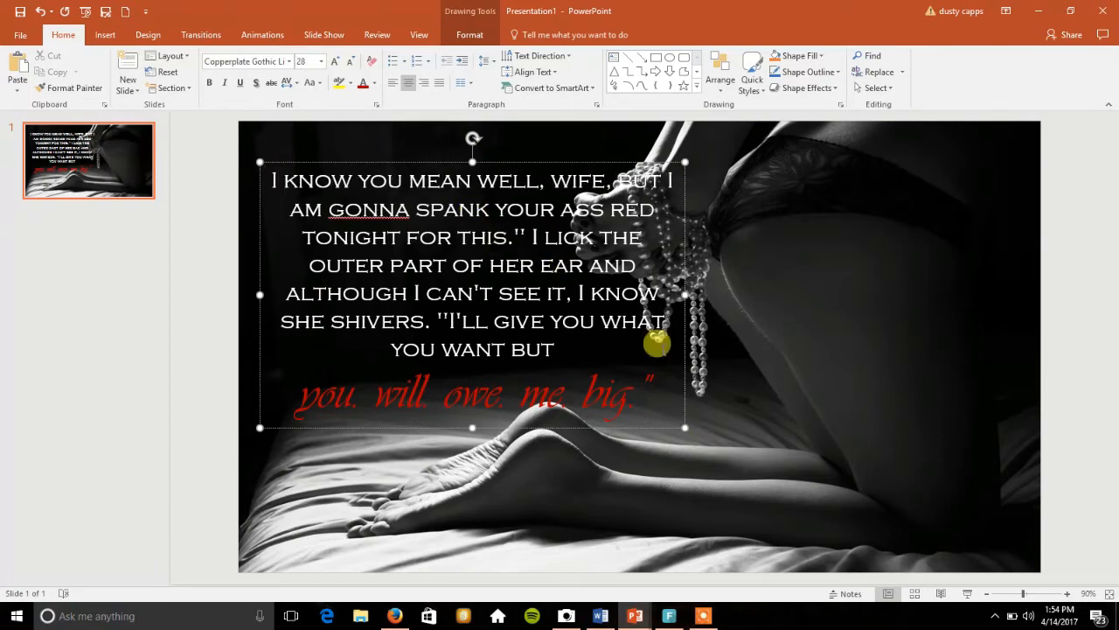
pyautogui.click(641, 397)
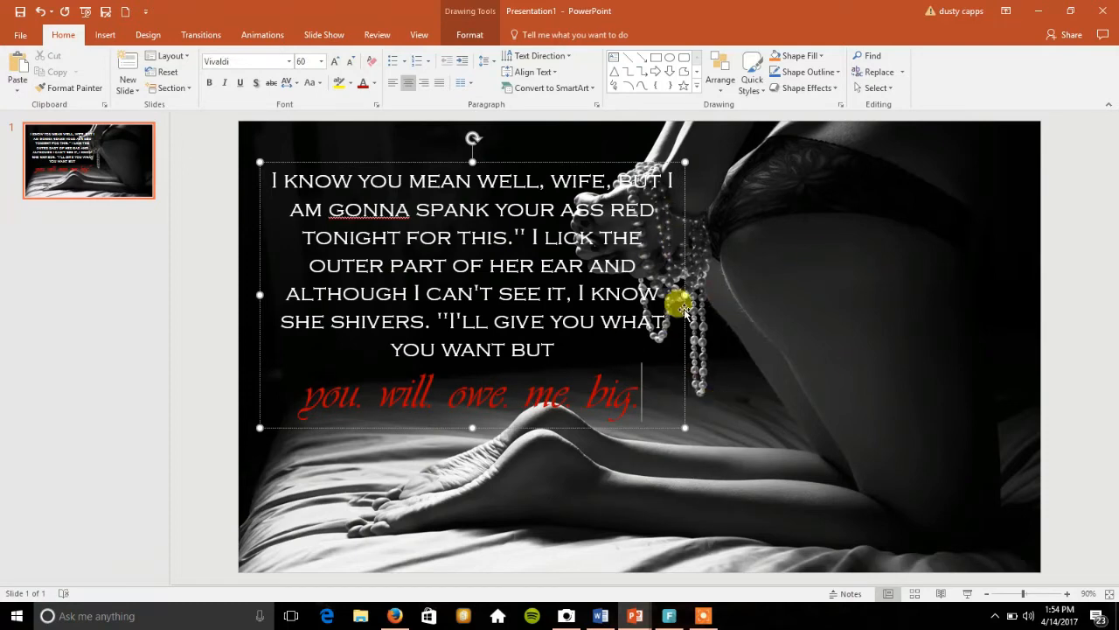
# Narrow the quote's text box slightly and move it to the upper-left corner of the slide
pyautogui.moveTo(684, 294); pyautogui.dragTo(648, 295)
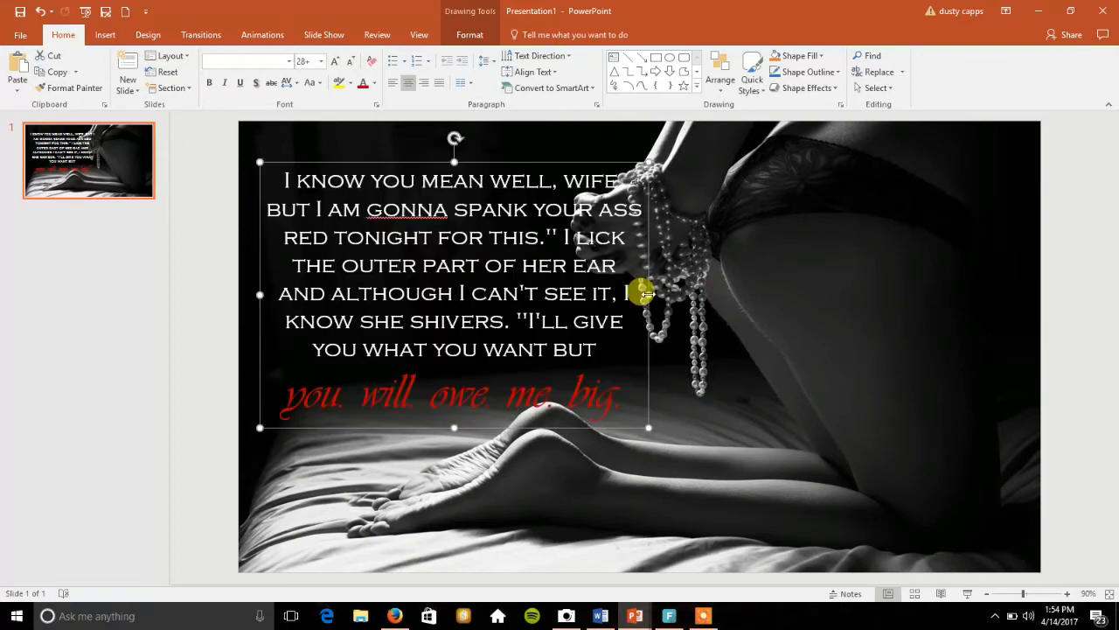
pyautogui.moveTo(649, 344); pyautogui.dragTo(689, 320)
pyautogui.moveTo(651, 315); pyautogui.dragTo(627, 317)
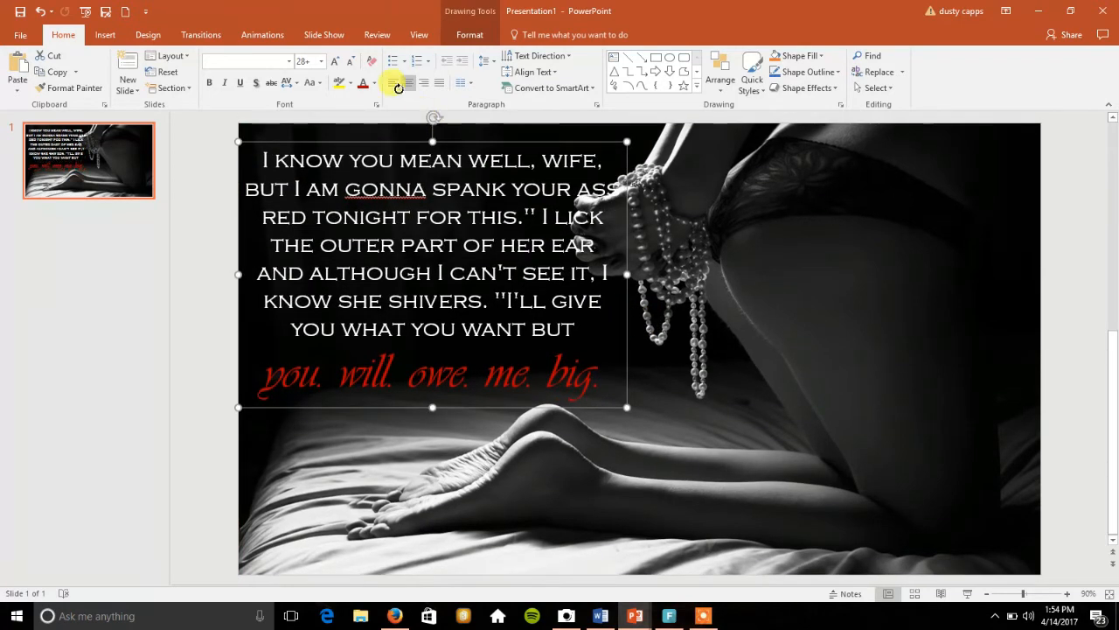
# Shrink all text in the quote box proportionally until the main text is at font size 18
pyautogui.click(348, 63)
pyautogui.click(349, 63)
pyautogui.click(349, 63)
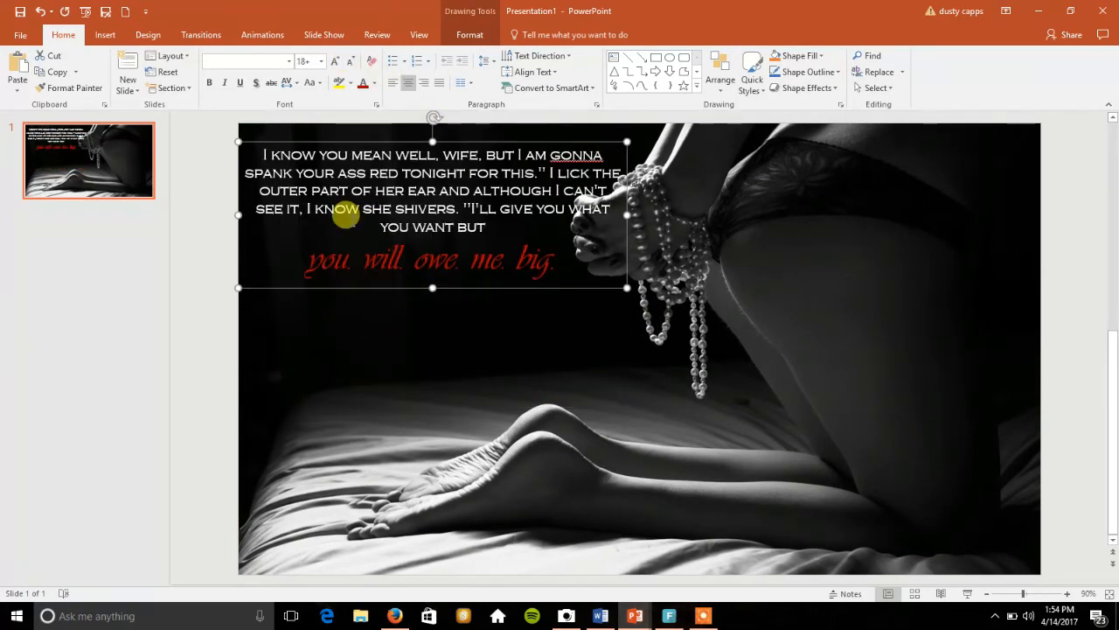
# Narrow the quote's text box further and place it in the dark area between the slide's left edge and the hands
pyautogui.moveTo(627, 214); pyautogui.dragTo(525, 220)
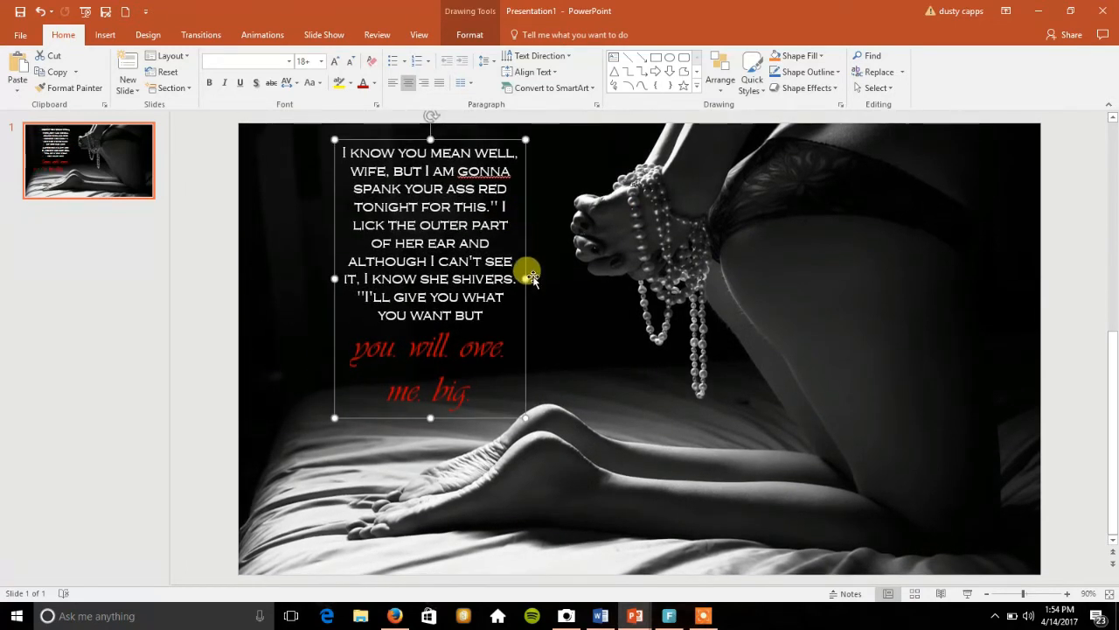
pyautogui.moveTo(525, 278); pyautogui.dragTo(544, 301)
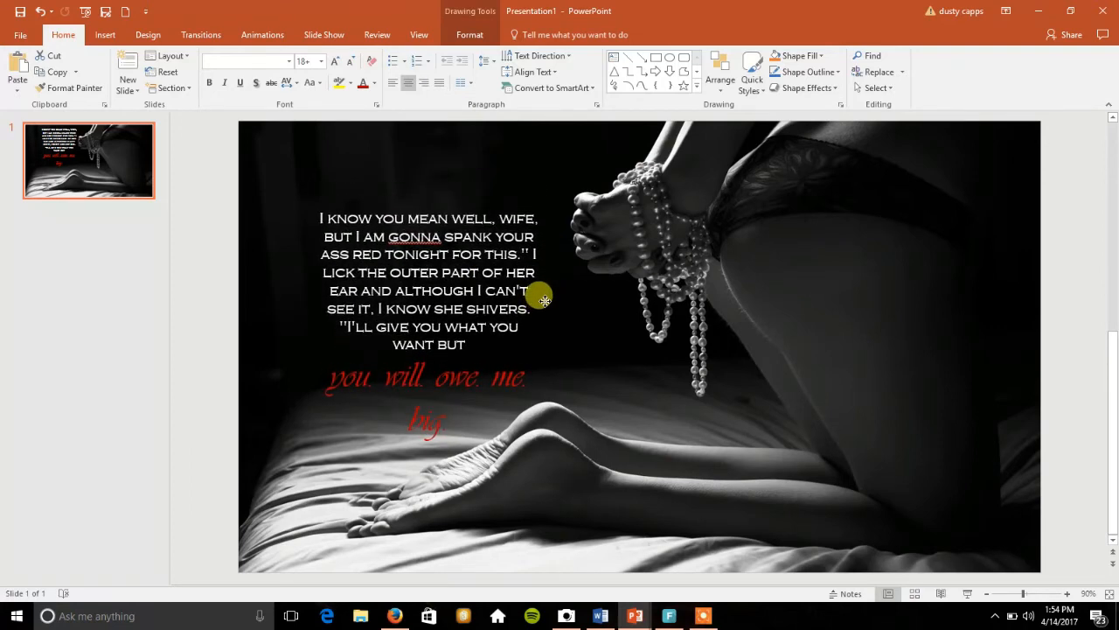
pyautogui.moveTo(545, 301); pyautogui.dragTo(544, 300)
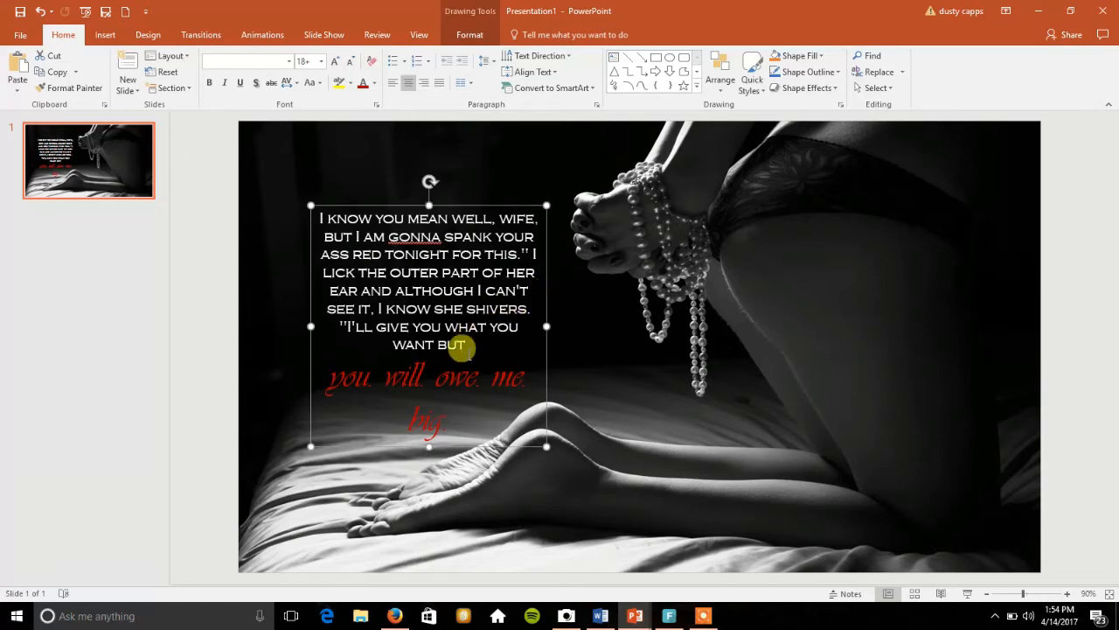